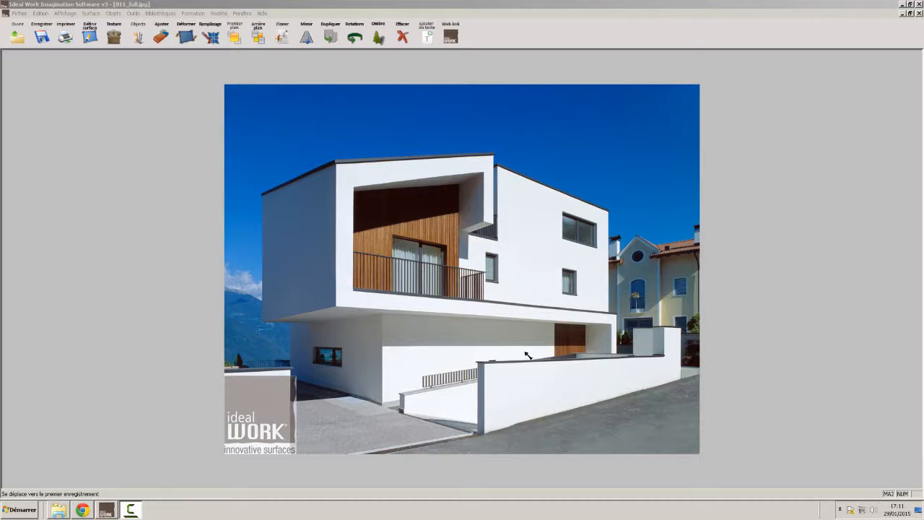
# Define a new surface by outlining the white boundary wall beside the road, including its raised end section
pyautogui.click(527, 355)
pyautogui.click(90, 36)
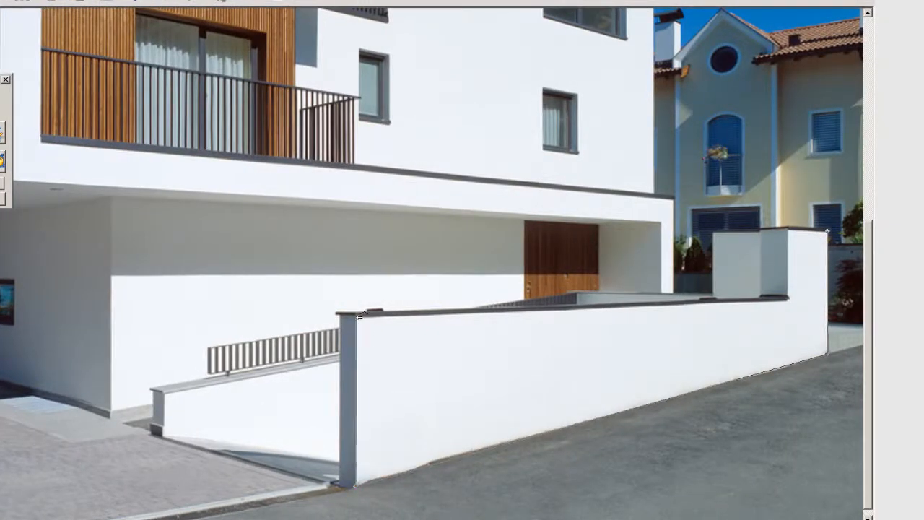
pyautogui.click(356, 315)
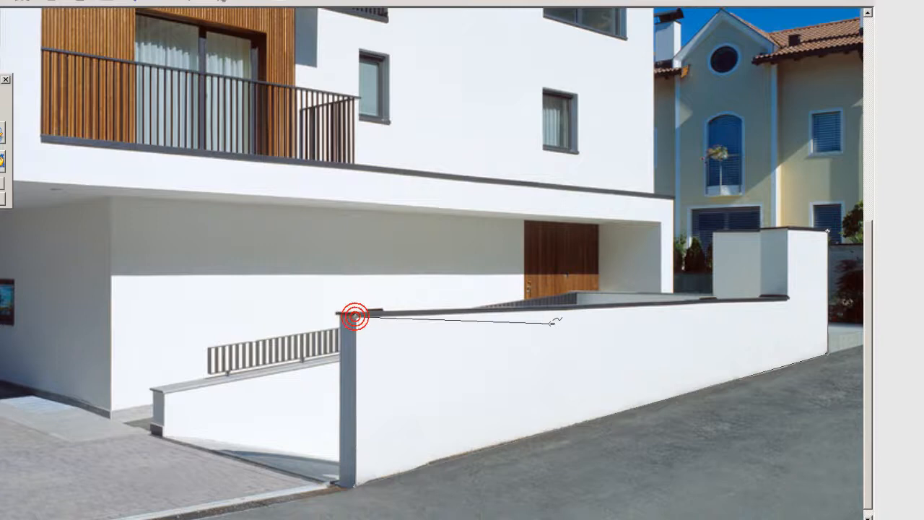
pyautogui.click(789, 295)
pyautogui.click(790, 294)
pyautogui.click(788, 229)
pyautogui.click(829, 230)
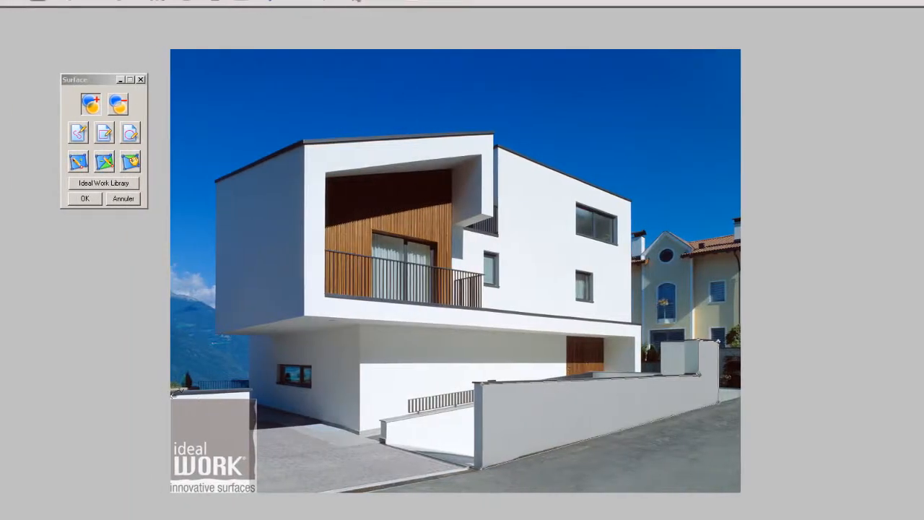
# Add the low wall behind the Ideal Work logo to the surface by outlining it as a closed polygon
pyautogui.click(171, 395)
pyautogui.click(251, 391)
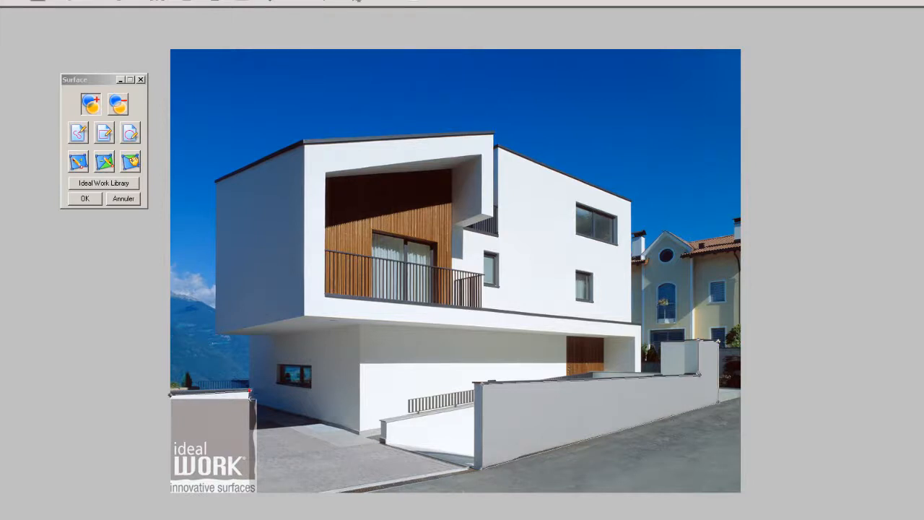
pyautogui.click(251, 495)
pyautogui.click(165, 496)
pyautogui.click(171, 395)
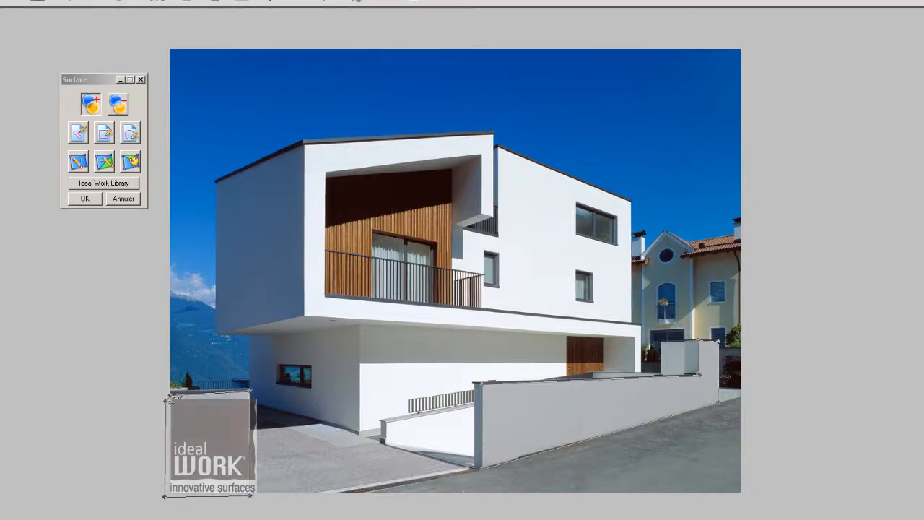
# Open the Ideal Work Library for the outlined walls and filter the textures to the Stamped_Wall product
pyautogui.click(117, 186)
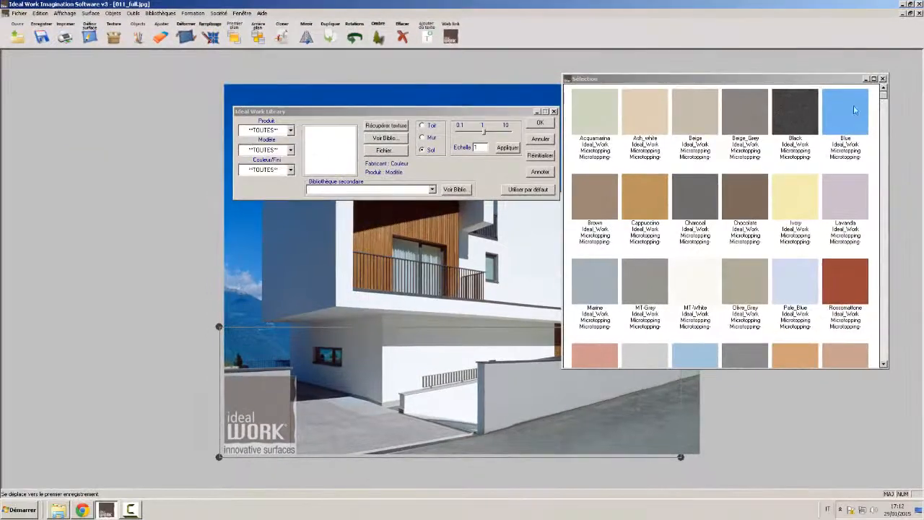
pyautogui.click(883, 79)
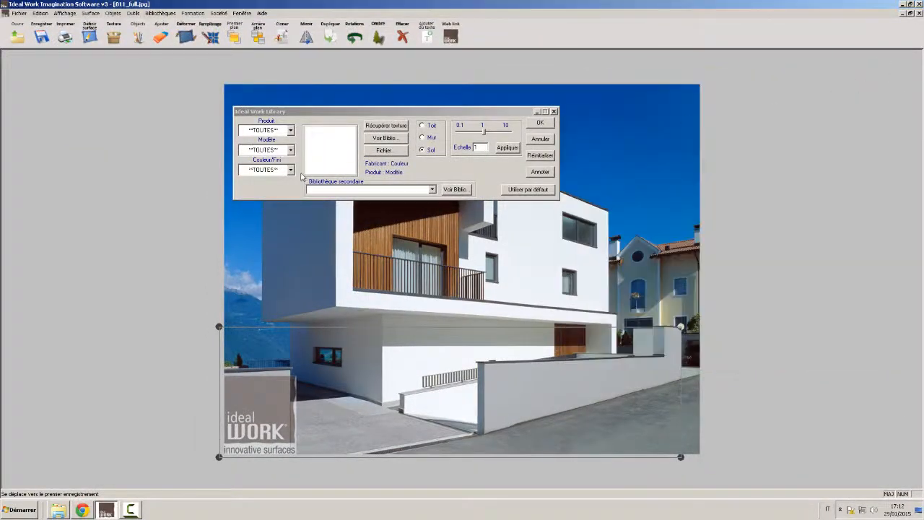
pyautogui.click(290, 130)
pyautogui.moveTo(293, 153); pyautogui.dragTo(300, 233)
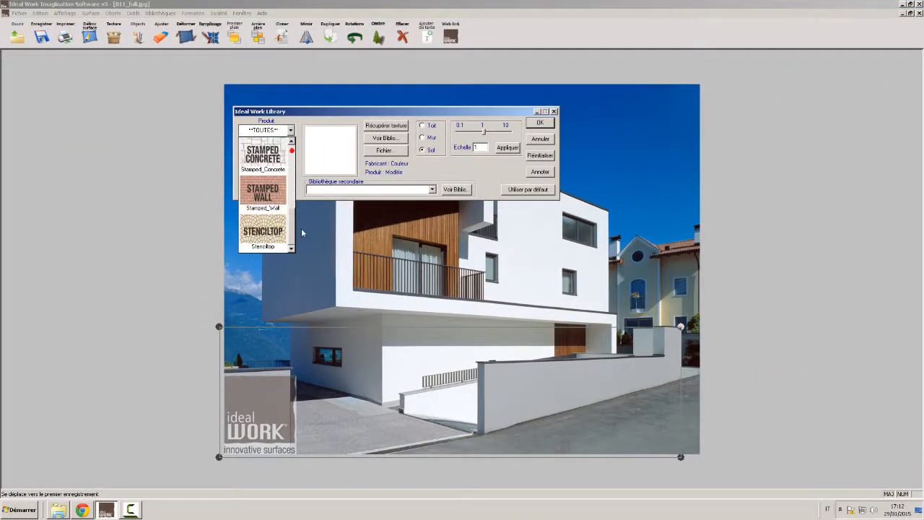
pyautogui.click(263, 195)
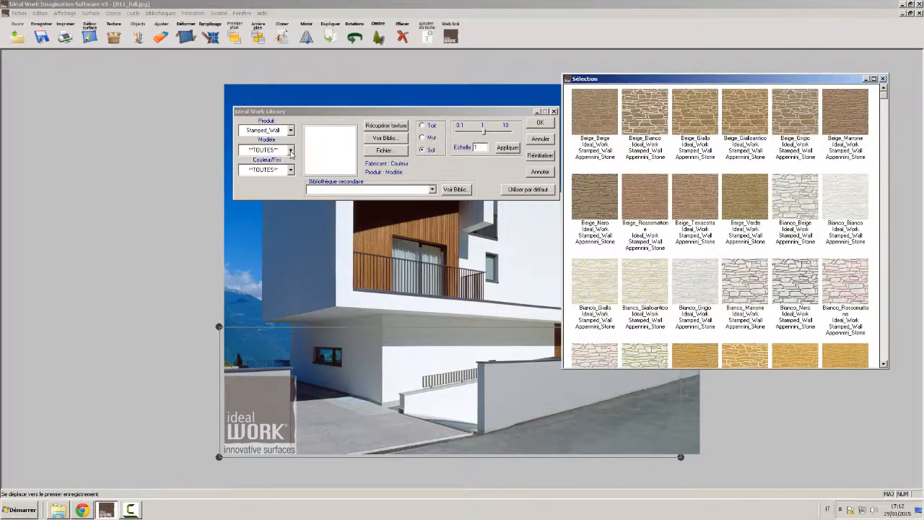
# Choose the Asiago_Stone model and apply its Bianco_Nero texture to the outlined walls
pyautogui.click(290, 150)
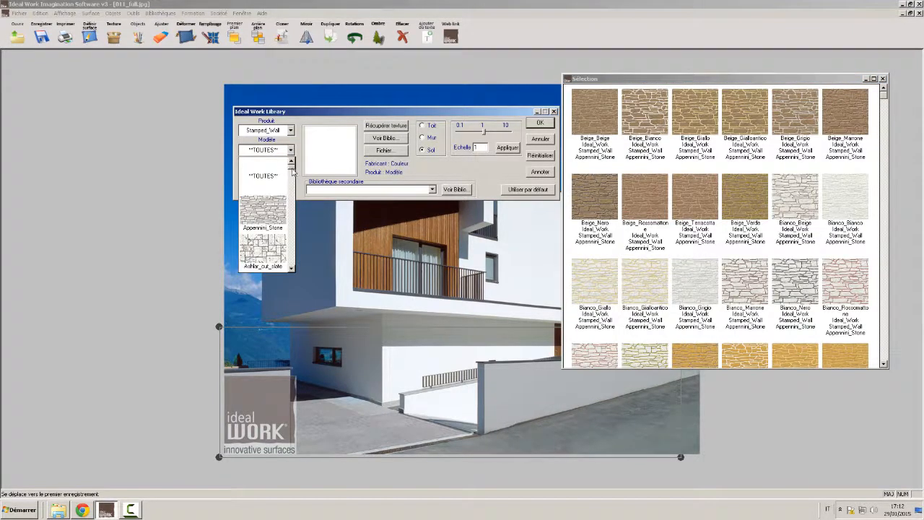
pyautogui.scroll(-2, 292, 171)
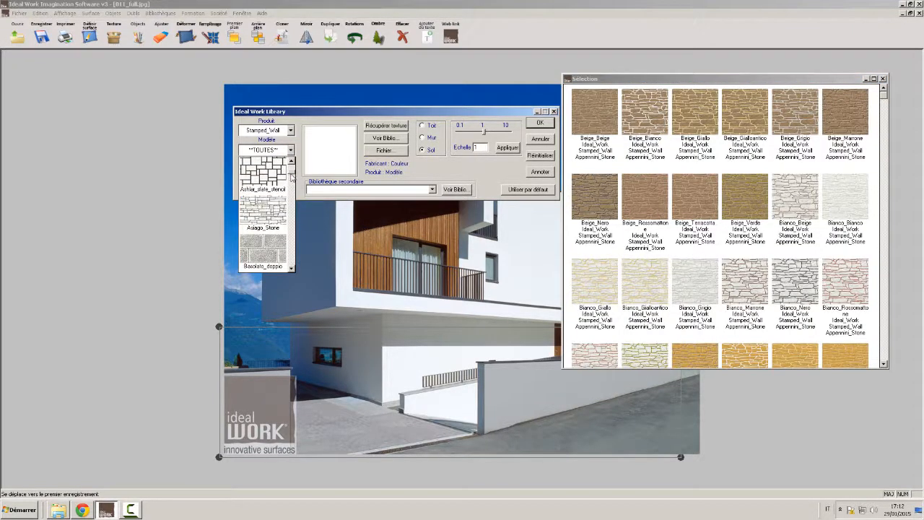
pyautogui.click(262, 207)
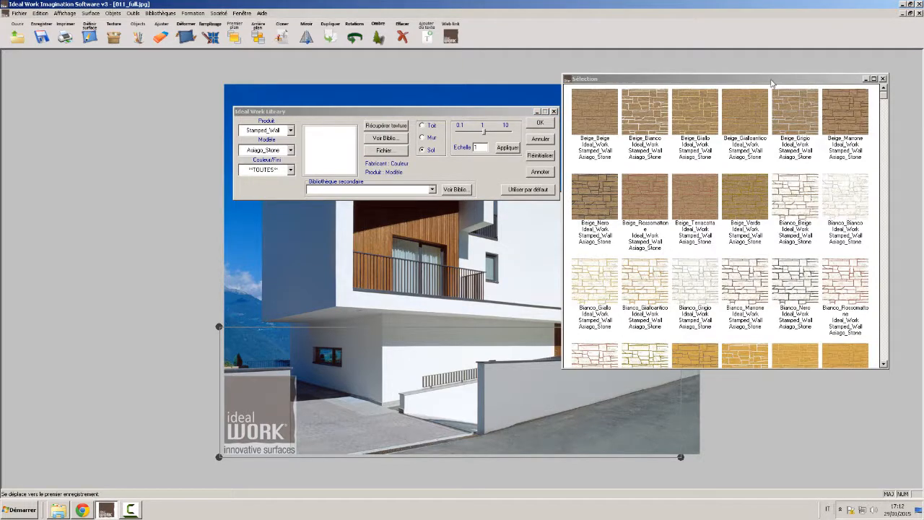
pyautogui.moveTo(773, 80); pyautogui.dragTo(723, 63)
pyautogui.click(747, 273)
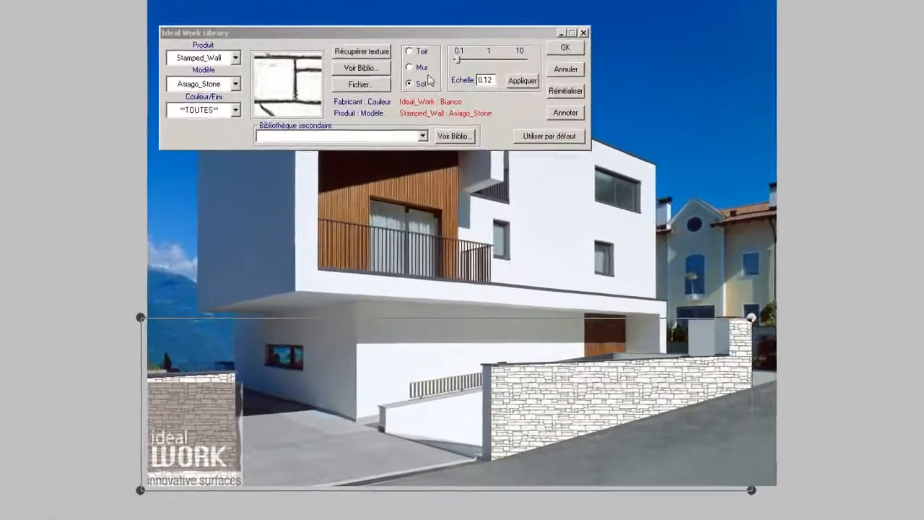
# Set the texture's surface type to Mur and reshape its perspective frame to follow the receding boundary wall
pyautogui.click(409, 67)
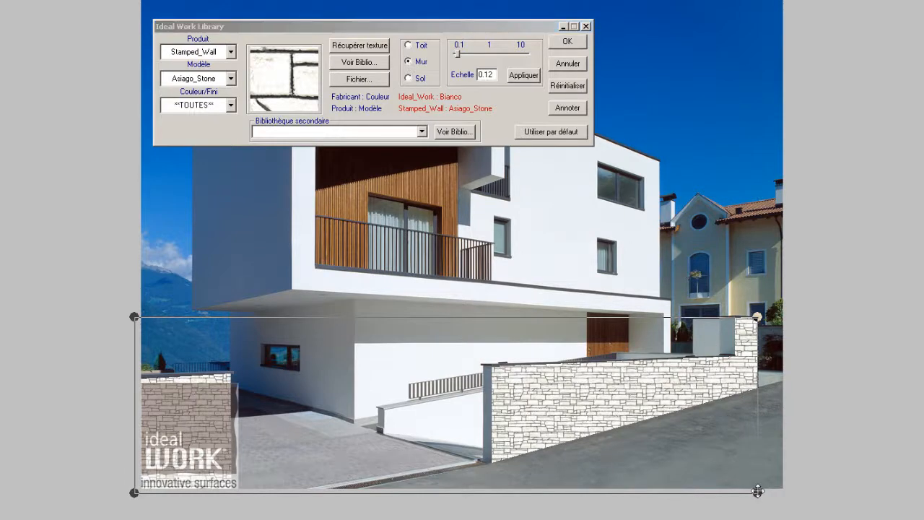
pyautogui.moveTo(757, 491); pyautogui.dragTo(757, 390)
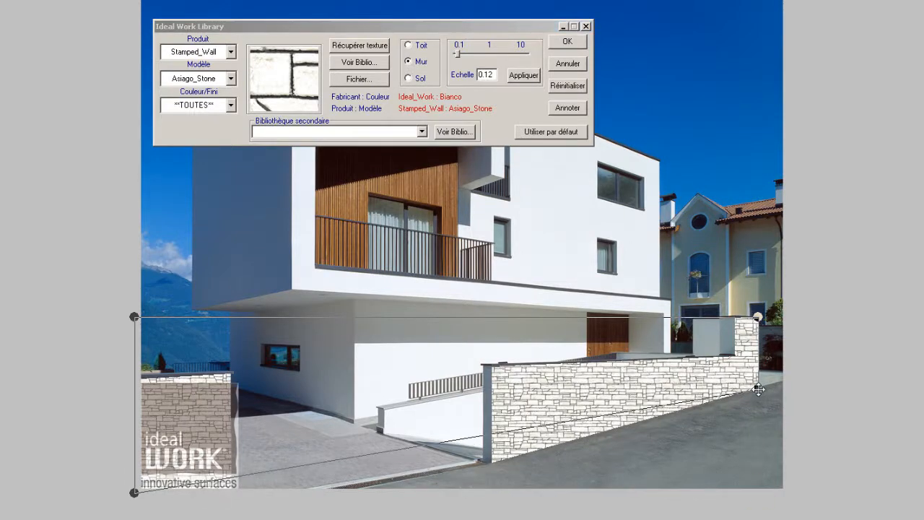
pyautogui.moveTo(135, 492); pyautogui.dragTo(139, 518)
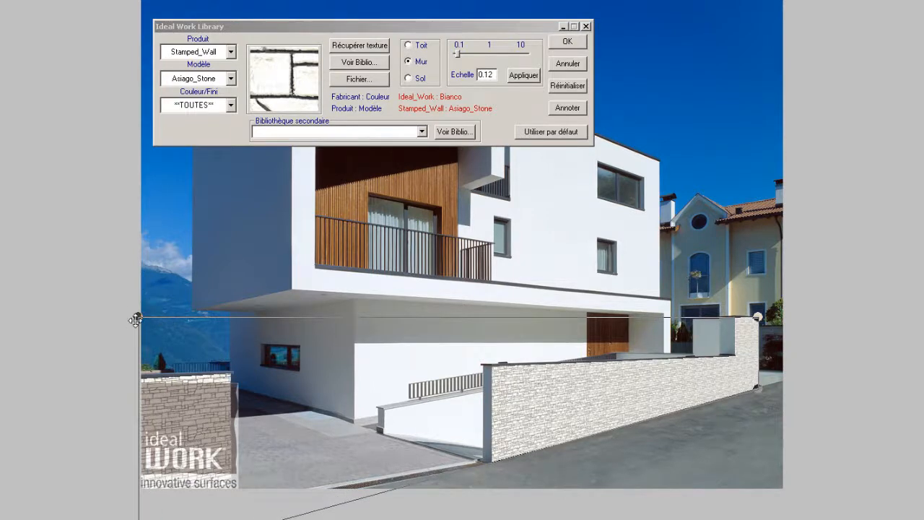
pyautogui.moveTo(136, 318); pyautogui.dragTo(145, 376)
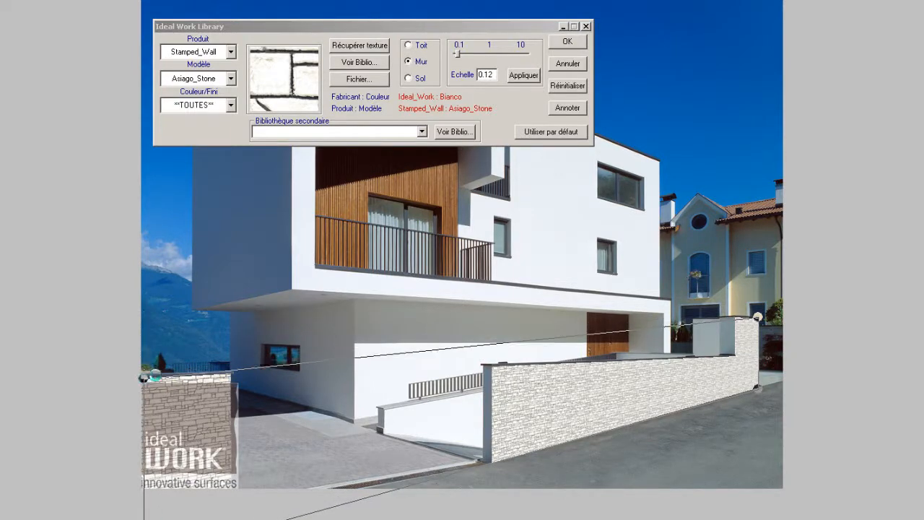
pyautogui.moveTo(756, 316); pyautogui.dragTo(758, 354)
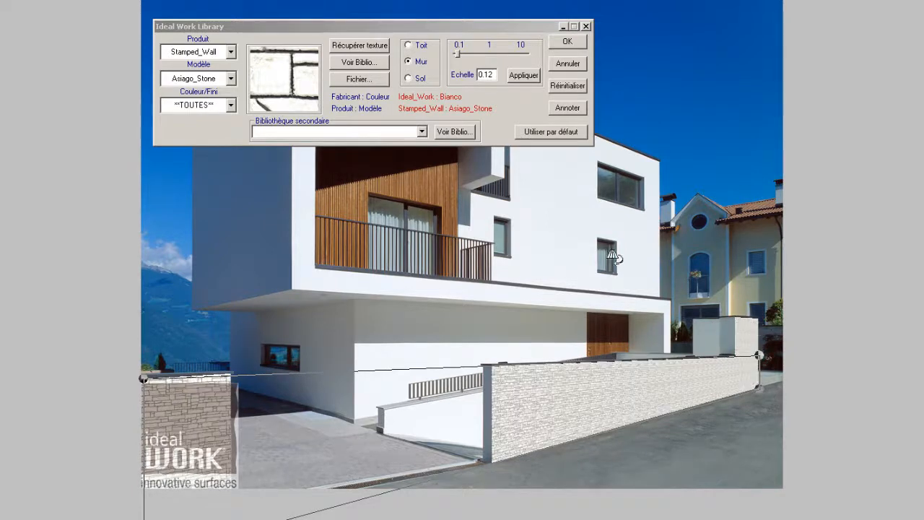
# Set the boundary wall's stone texture scale to 0.4, apply it, confirm the texture and deselect the surface
pyautogui.click(472, 56)
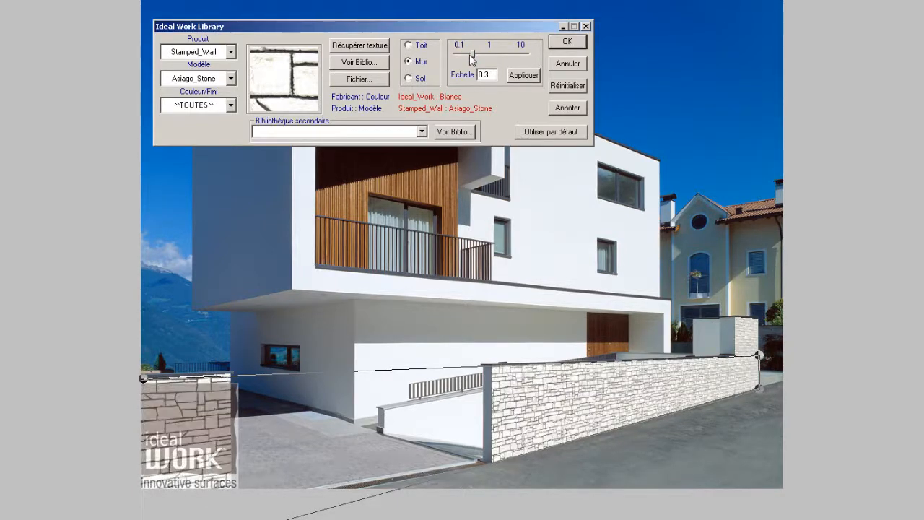
pyautogui.click(477, 57)
pyautogui.click(495, 75)
pyautogui.press('BackSpace')
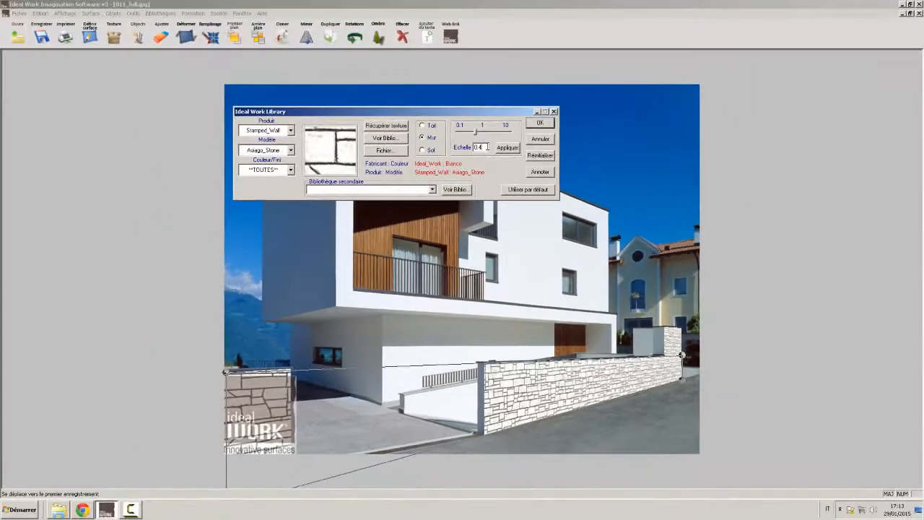
pyautogui.click(507, 147)
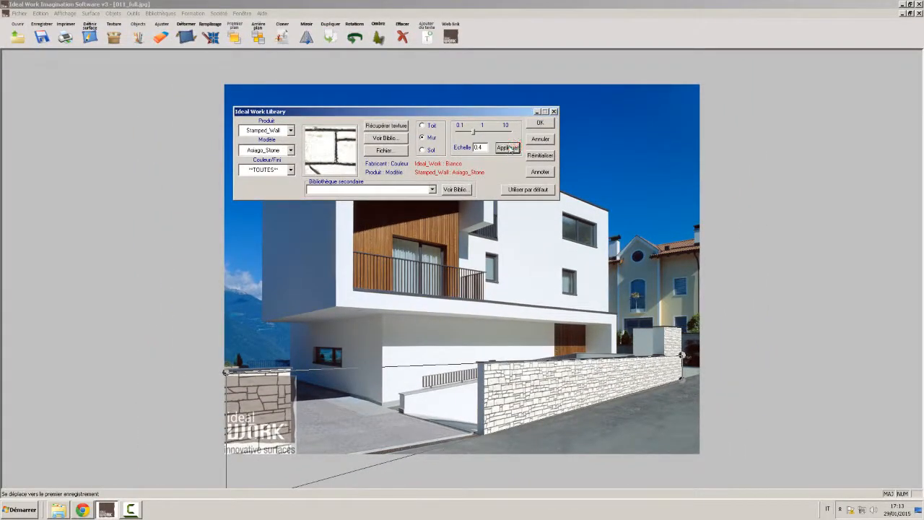
pyautogui.click(538, 123)
pyautogui.click(668, 164)
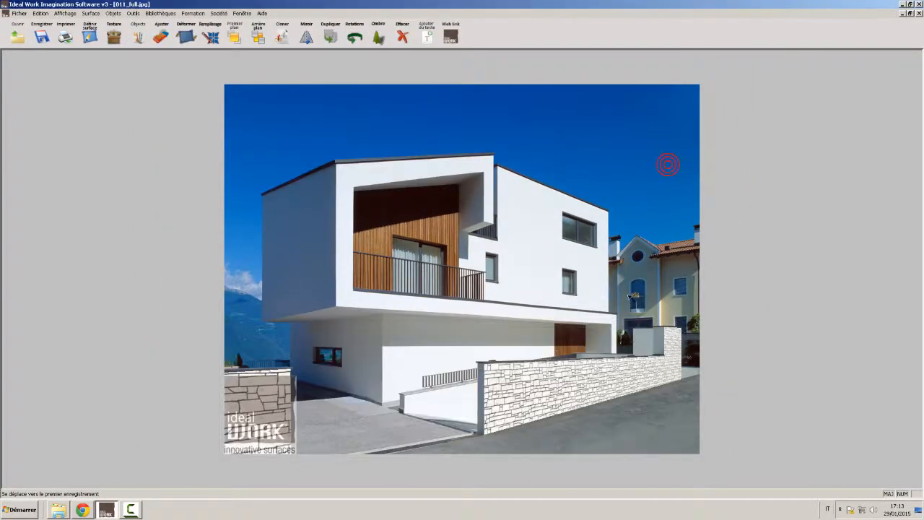
# Define a new surface outlining the ground-floor facade between the house corner and the wooden door, excluding the railing and ramp wall
pyautogui.click(387, 323)
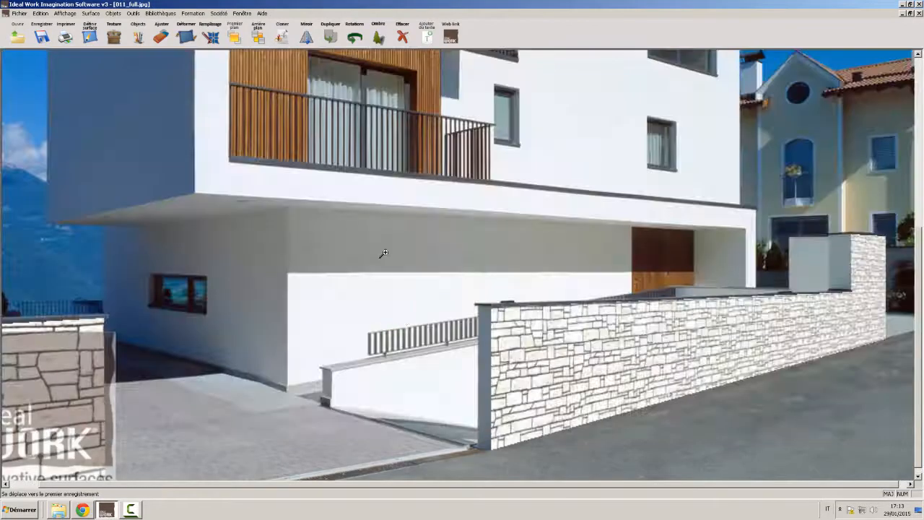
pyautogui.click(90, 33)
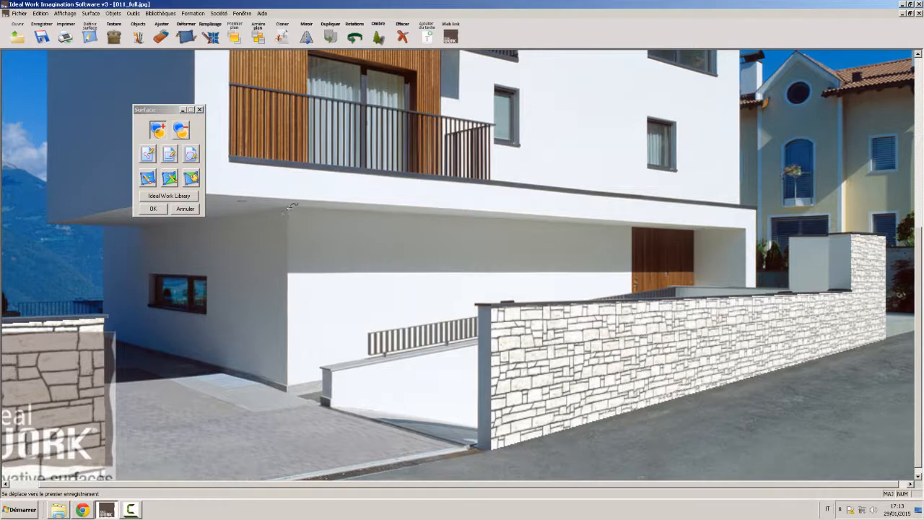
pyautogui.click(632, 224)
pyautogui.click(633, 291)
pyautogui.click(475, 303)
pyautogui.click(475, 304)
pyautogui.click(476, 304)
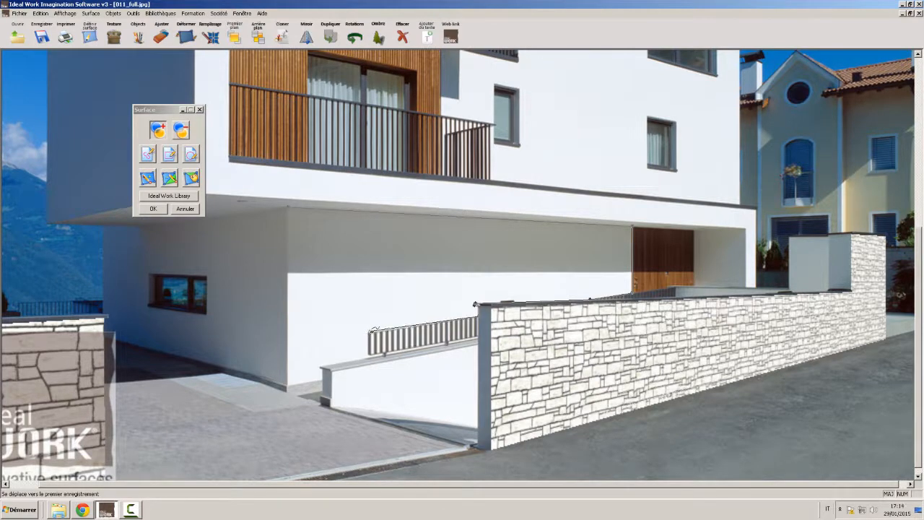
pyautogui.click(368, 333)
pyautogui.click(321, 367)
pyautogui.click(322, 368)
pyautogui.click(285, 385)
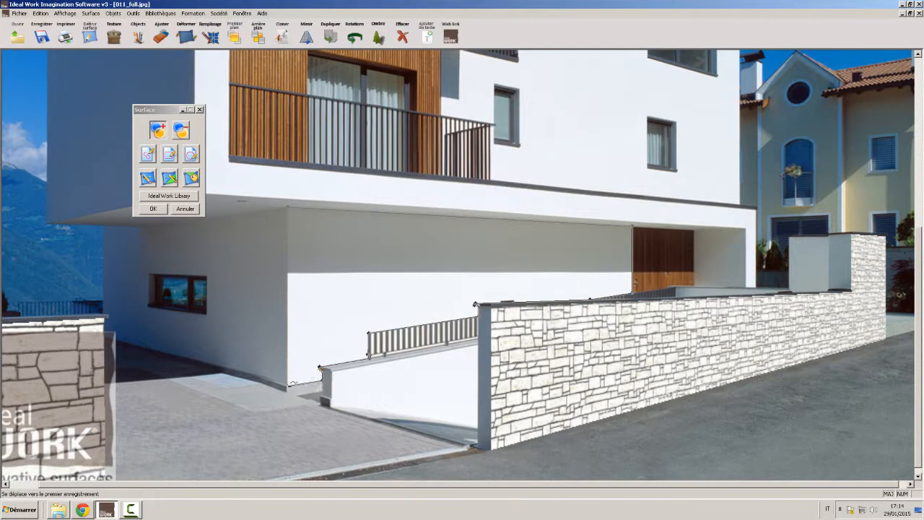
pyautogui.click(290, 206)
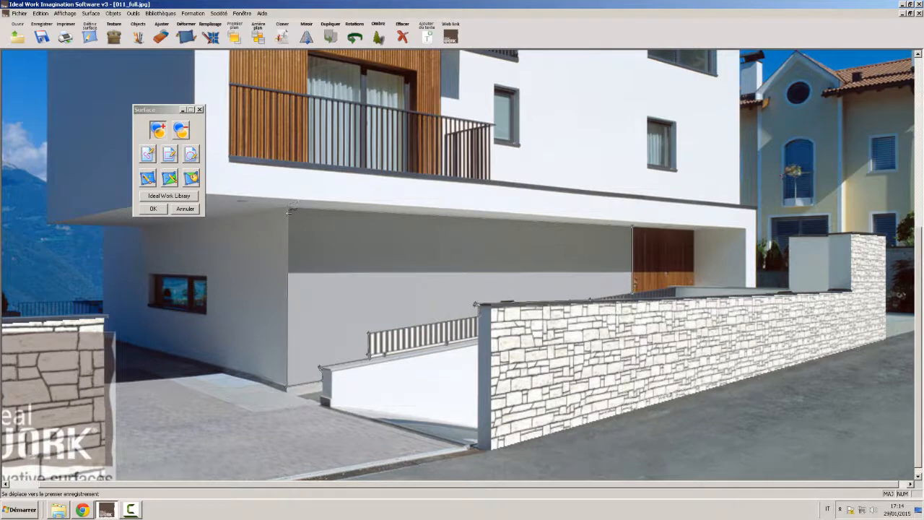
# Fill the ground-floor facade surface with the stone texture retrieved from the boundary wall
pyautogui.click(169, 195)
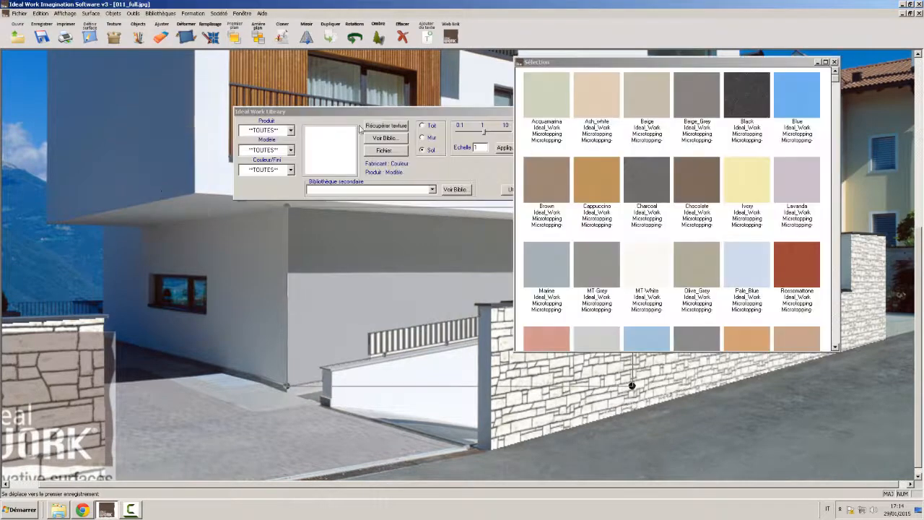
pyautogui.click(833, 62)
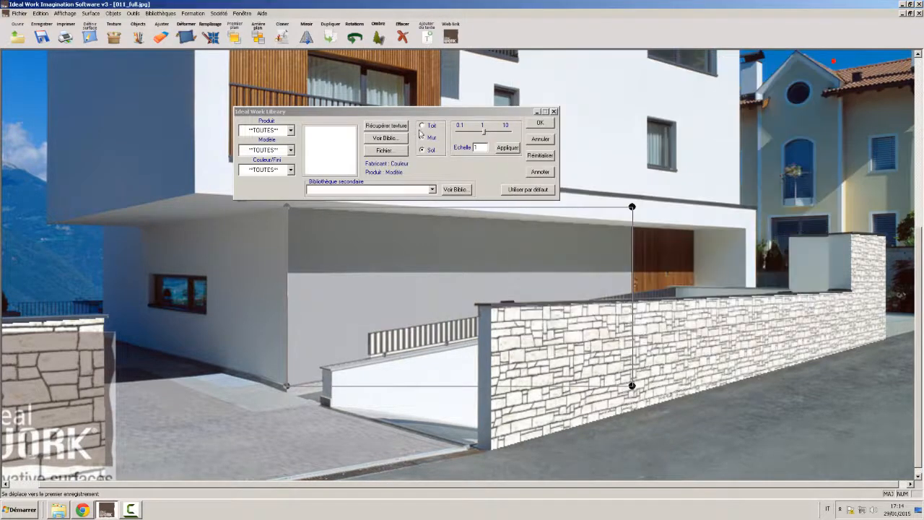
pyautogui.click(386, 128)
pyautogui.click(672, 341)
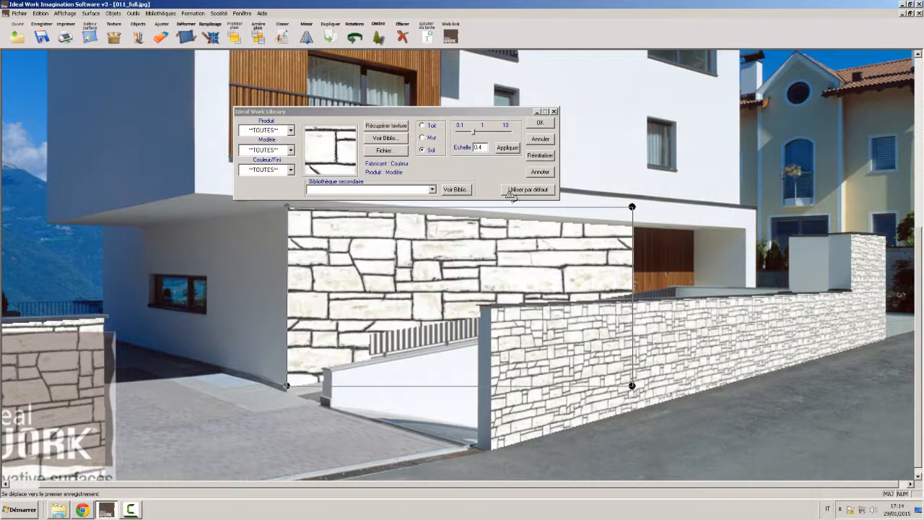
# Set the facade texture's surface type to Mur and narrow its perspective frame at the wooden door end
pyautogui.click(423, 138)
pyautogui.moveTo(630, 387); pyautogui.dragTo(632, 317)
pyautogui.moveTo(634, 206); pyautogui.dragTo(632, 226)
# Set the facade's stone texture scale to 0.2, apply it and confirm the texture
pyautogui.click(462, 132)
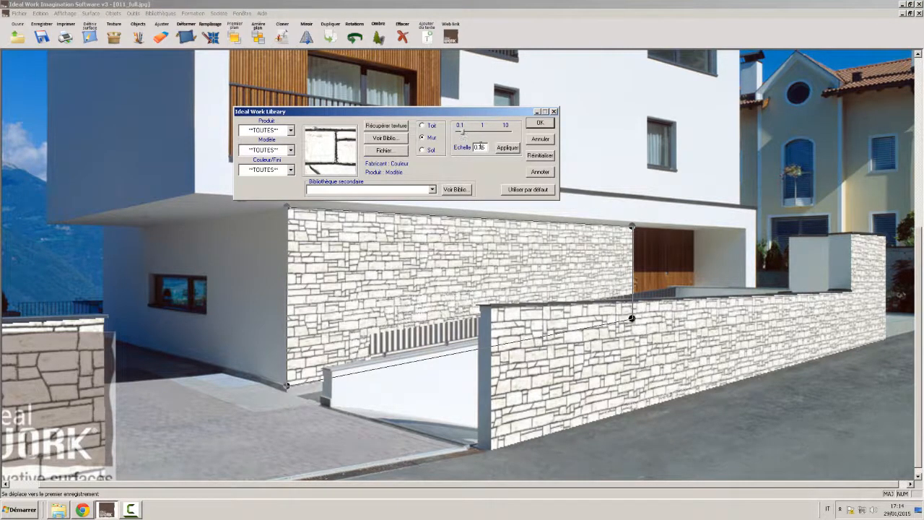
pyautogui.doubleClick(480, 147)
pyautogui.write('2')
pyautogui.click(514, 148)
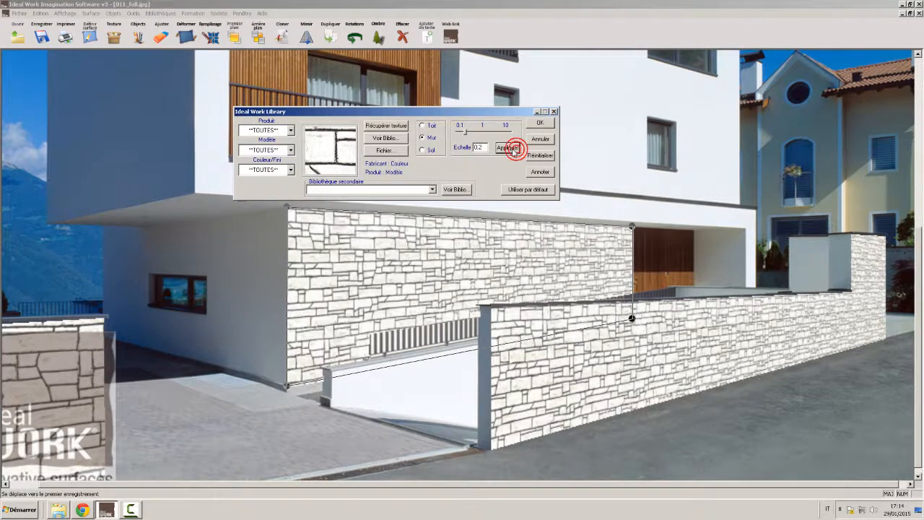
pyautogui.click(538, 123)
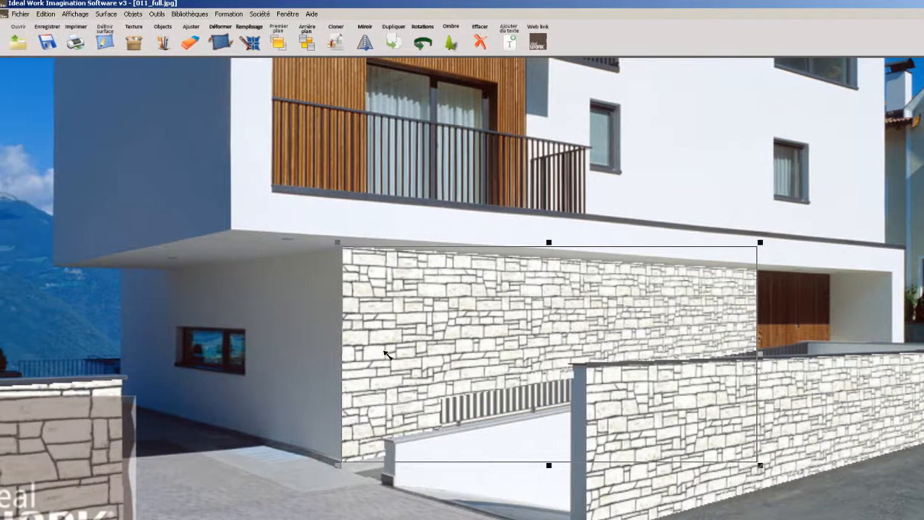
# Make the facade's stone surface partly transparent through its surface properties, then deselect it
pyautogui.doubleClick(386, 354)
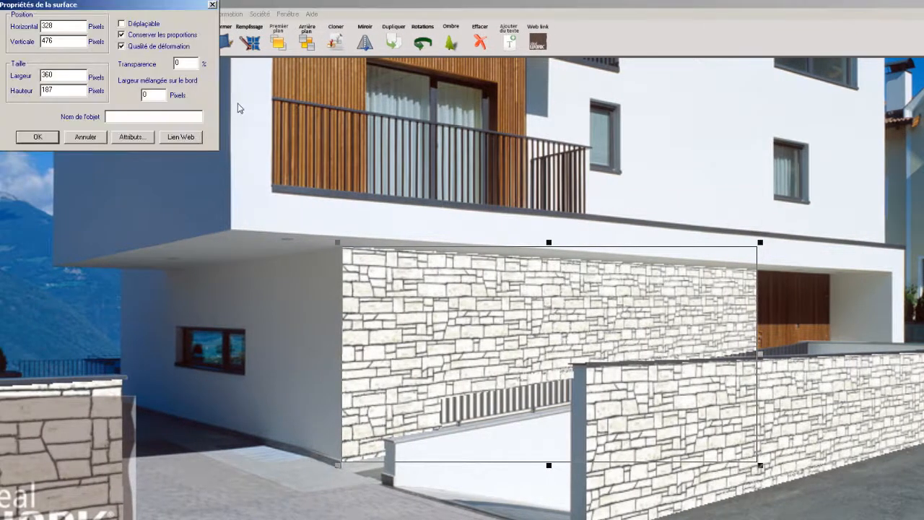
pyautogui.write('5')
pyautogui.click(38, 137)
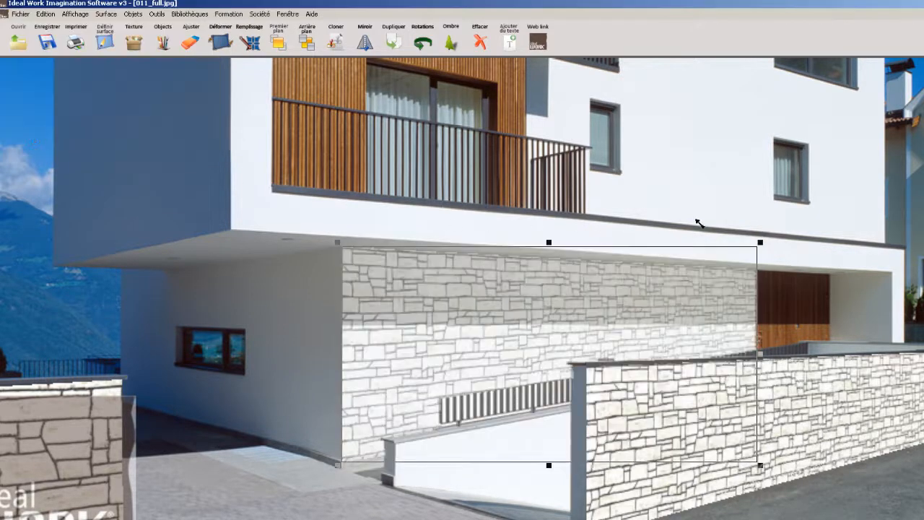
pyautogui.click(694, 218)
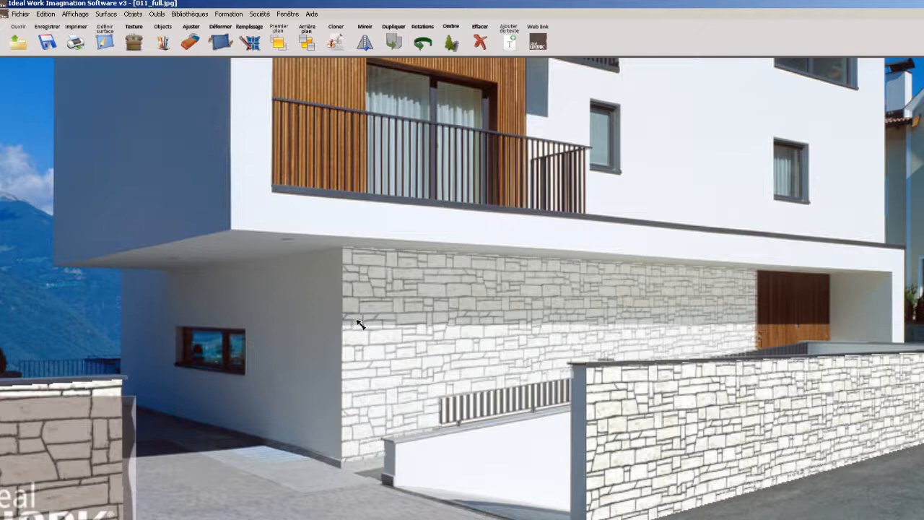
# Outline the shaded upper band of the stone facade as a new surface and turn it into a shadow
pyautogui.click(105, 43)
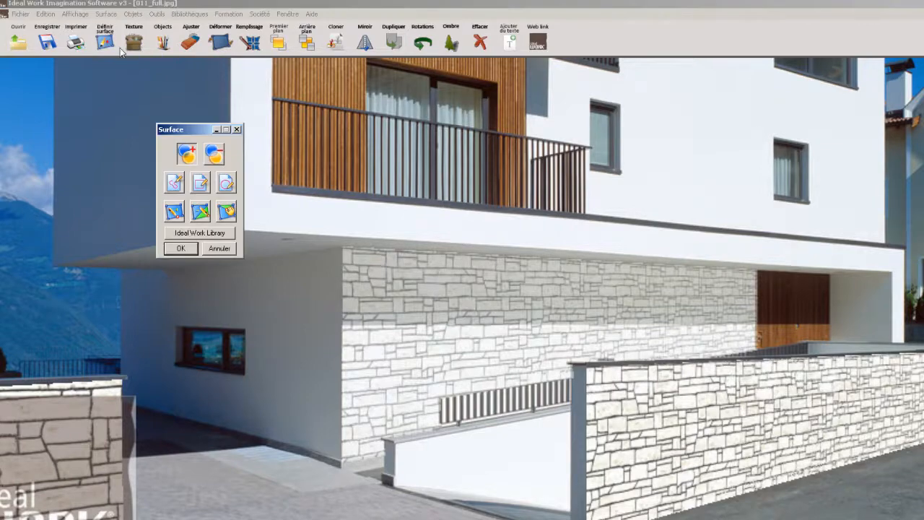
pyautogui.click(343, 246)
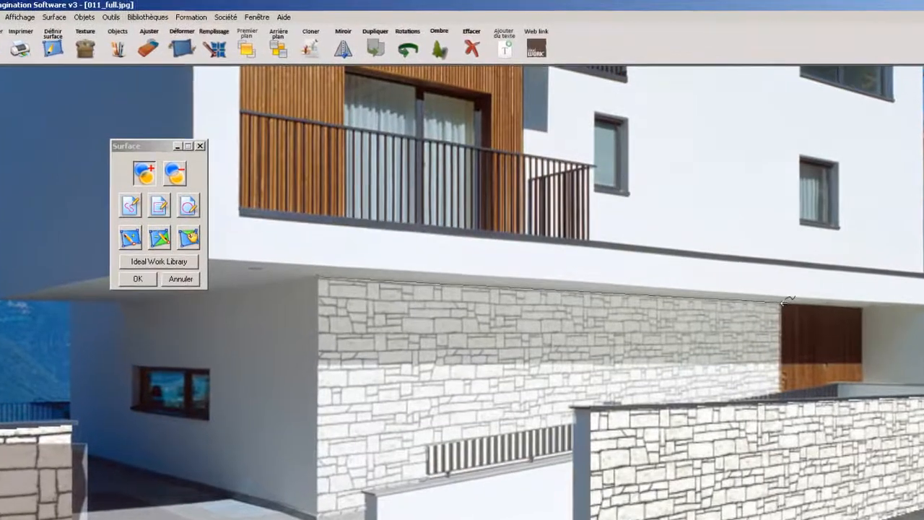
pyautogui.click(766, 282)
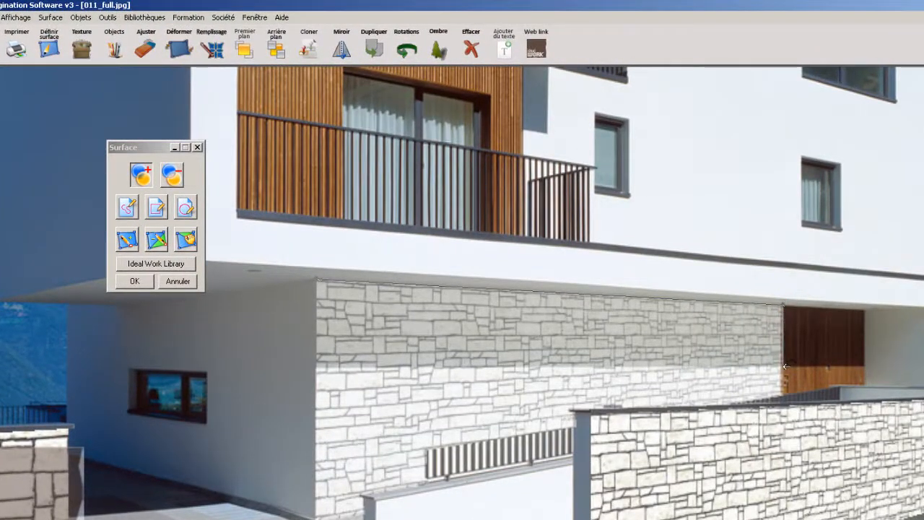
pyautogui.click(785, 366)
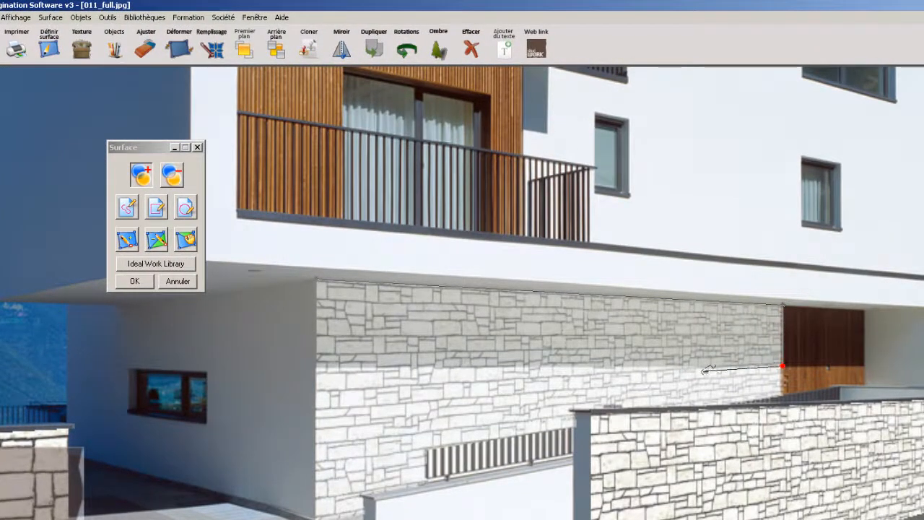
pyautogui.click(318, 367)
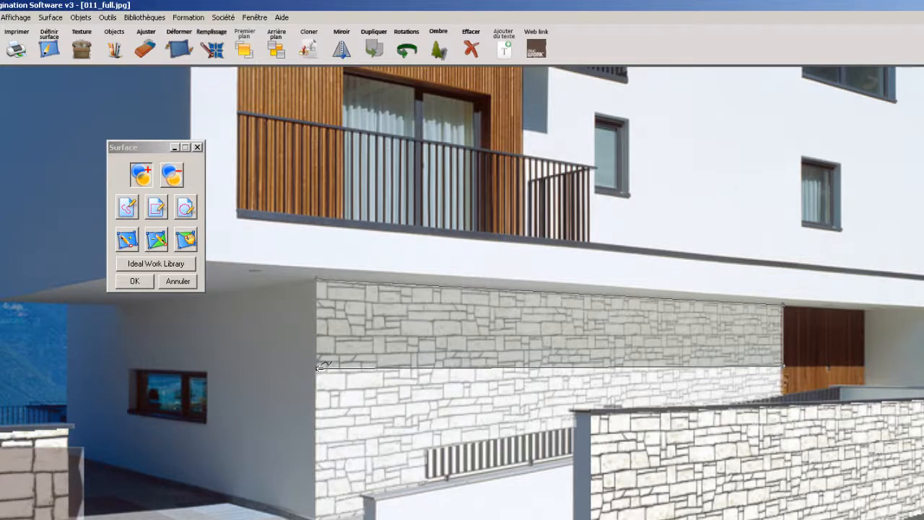
pyautogui.click(318, 279)
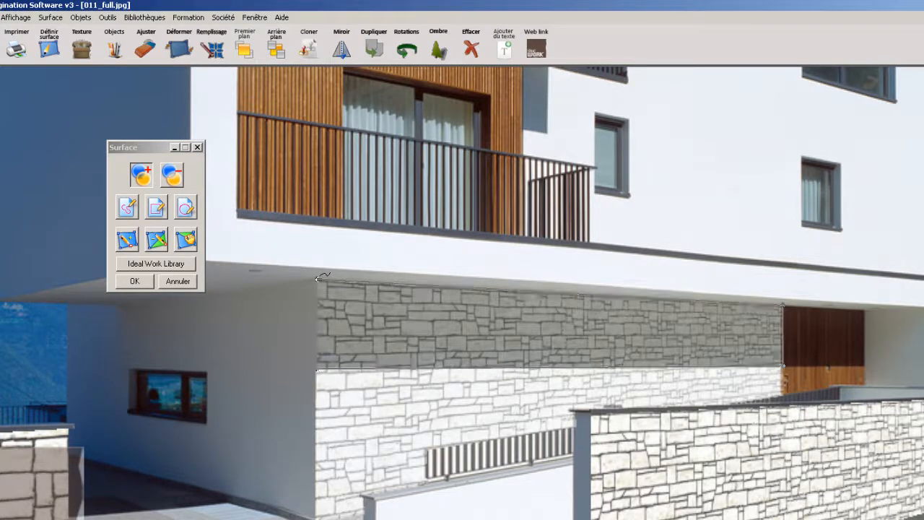
pyautogui.click(132, 281)
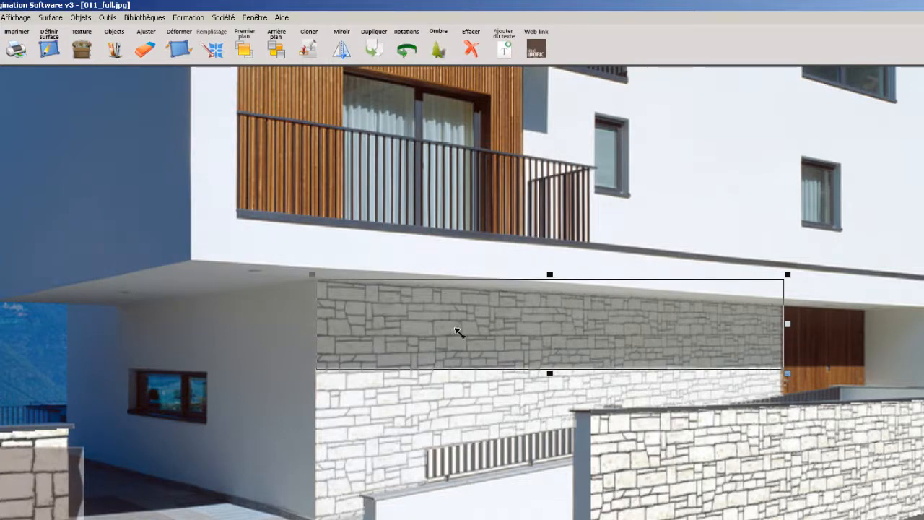
# Set the transparency of the facade's stone surface to 0% and deselect it
pyautogui.doubleClick(376, 412)
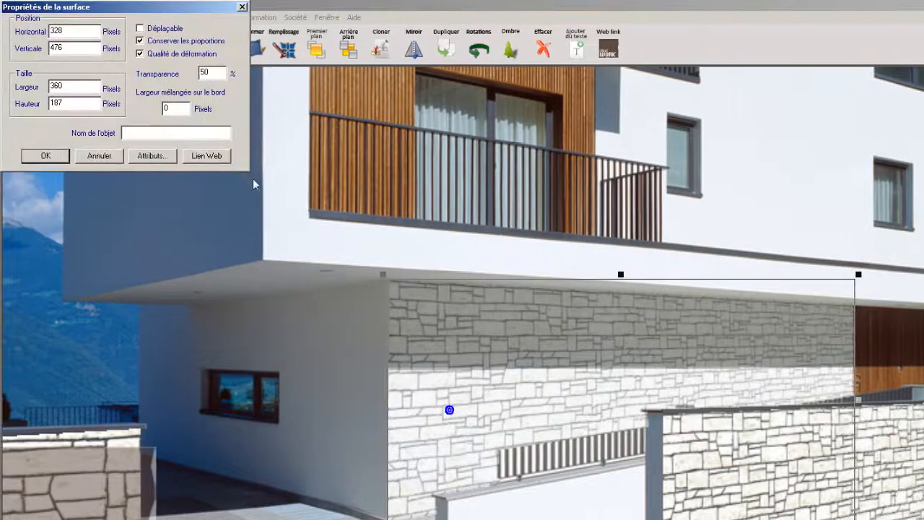
pyautogui.doubleClick(213, 73)
pyautogui.write('0')
pyautogui.click(45, 155)
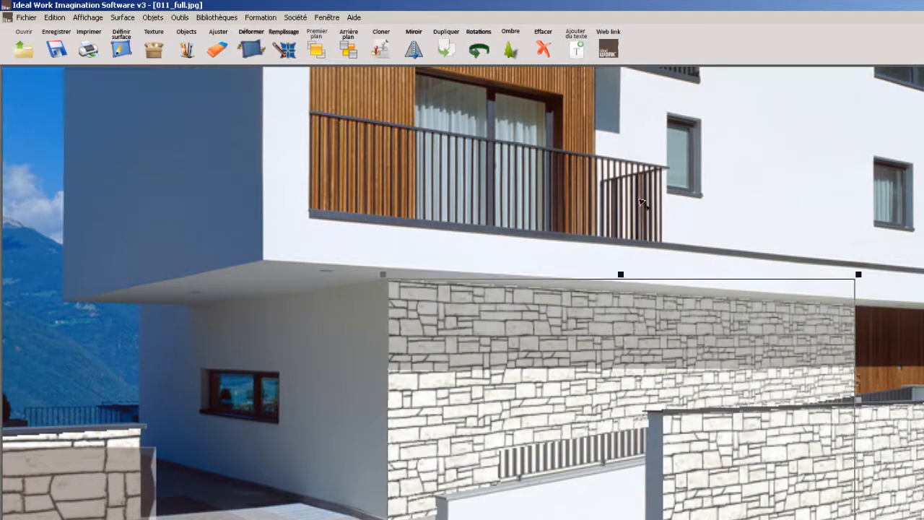
pyautogui.click(746, 196)
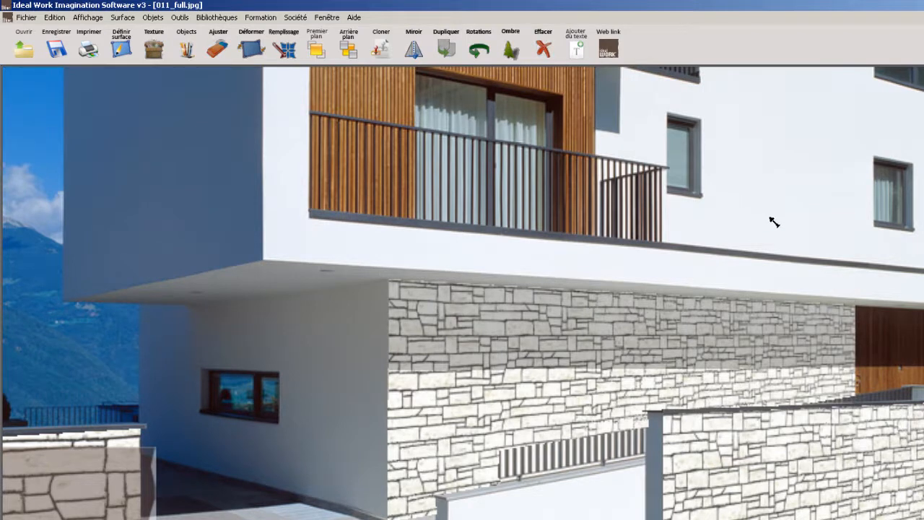
# Set the transparency of the shadow on the facade's upper band to 45%
pyautogui.doubleClick(671, 316)
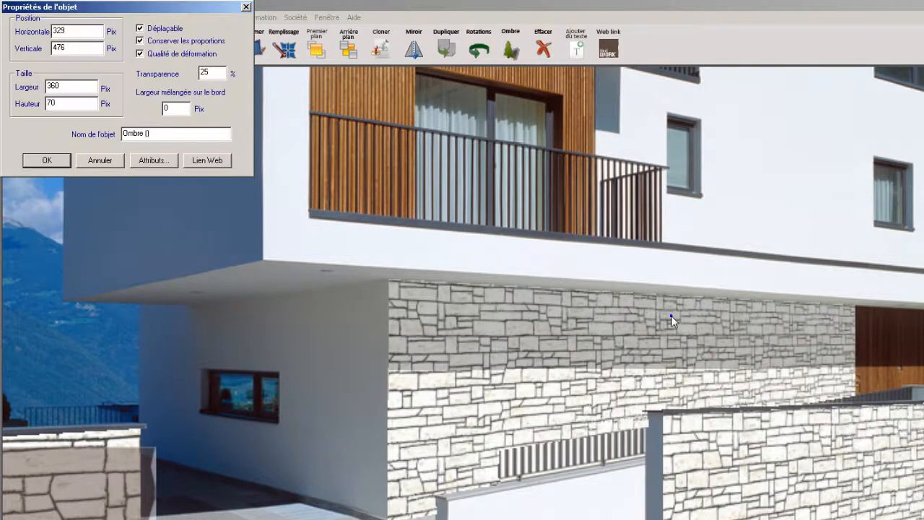
pyautogui.moveTo(222, 75); pyautogui.dragTo(180, 80)
pyautogui.write('45')
pyautogui.click(48, 161)
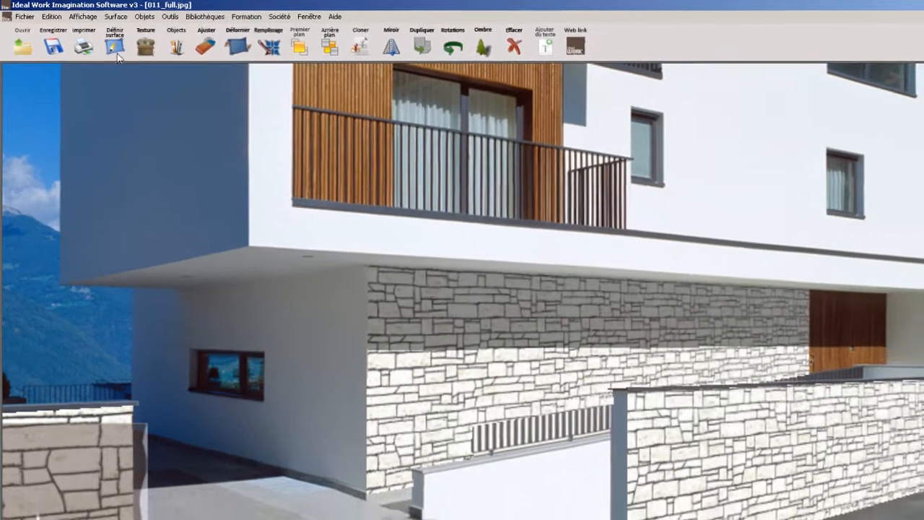
# Outline the ground-floor side wall with the small window as a new surface, following the ground line, soffit and building corner
pyautogui.click(115, 50)
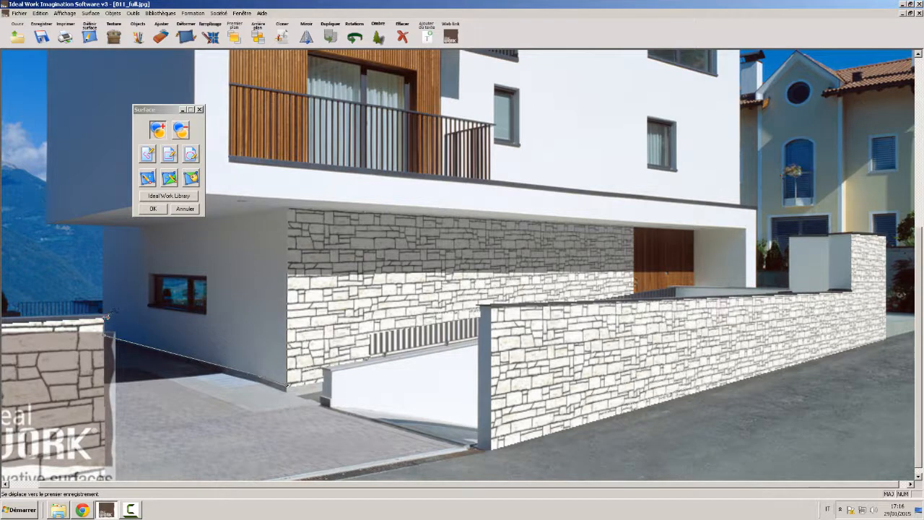
pyautogui.click(106, 315)
pyautogui.click(106, 224)
pyautogui.click(141, 225)
pyautogui.click(291, 205)
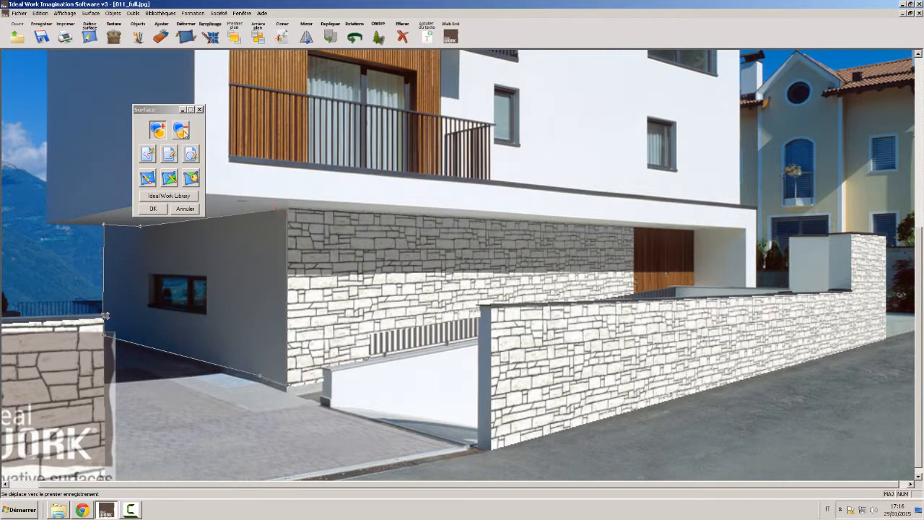
# Subtract the small window's outline from the side wall surface and confirm the surface
pyautogui.click(151, 274)
pyautogui.click(207, 275)
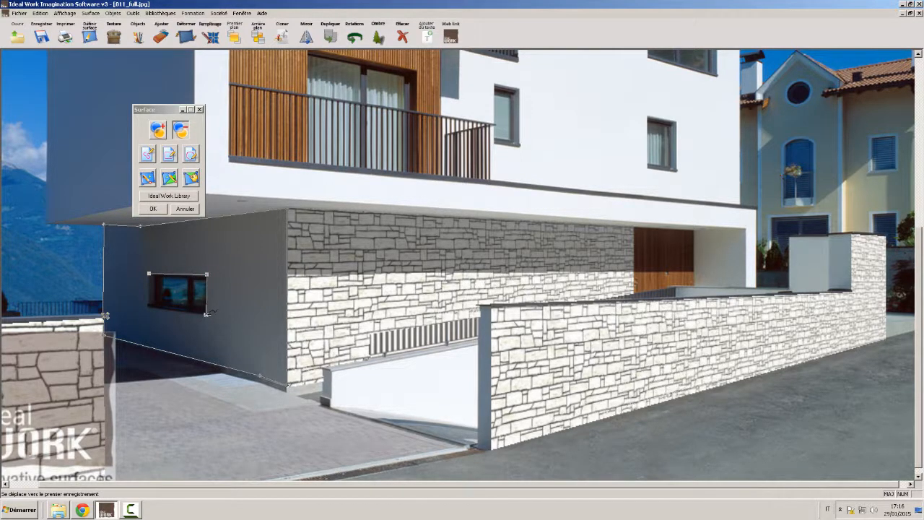
pyautogui.click(206, 314)
pyautogui.click(148, 274)
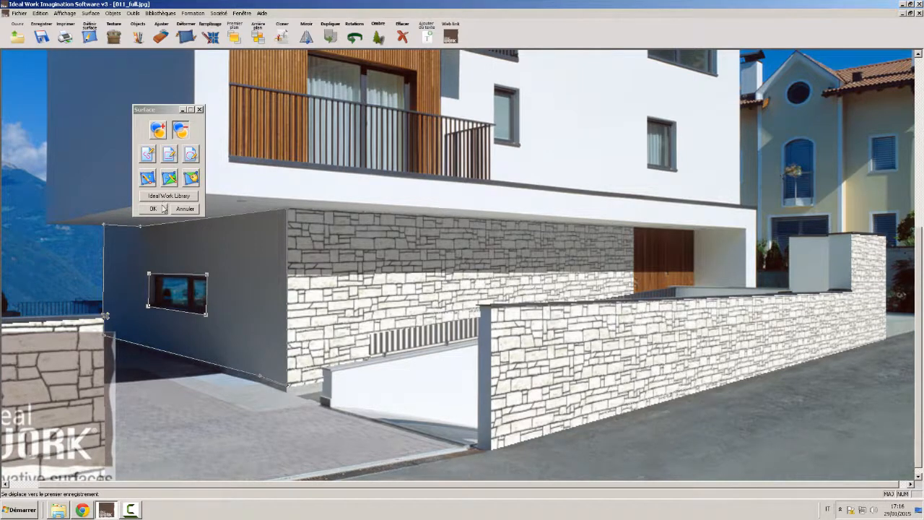
pyautogui.click(163, 208)
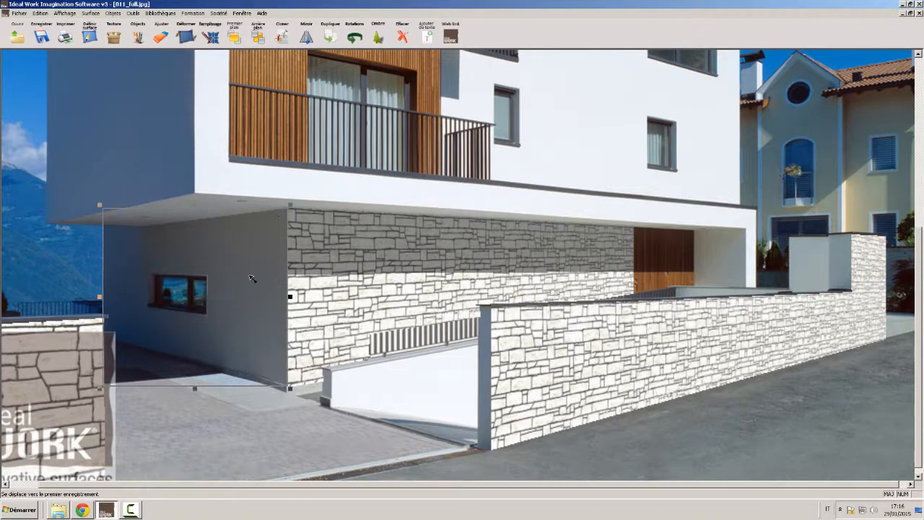
# Fill the side wall surface with the stone texture retrieved from the adjacent facade
pyautogui.click(114, 36)
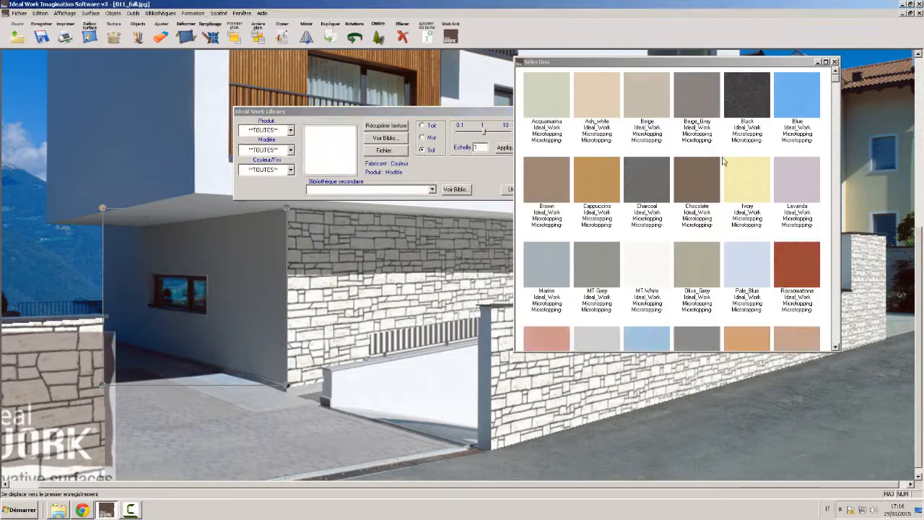
pyautogui.click(834, 62)
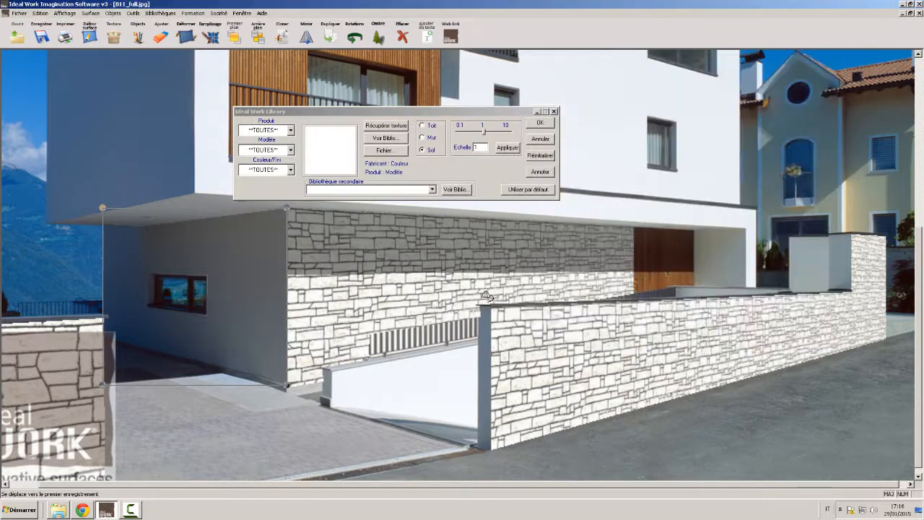
pyautogui.click(386, 126)
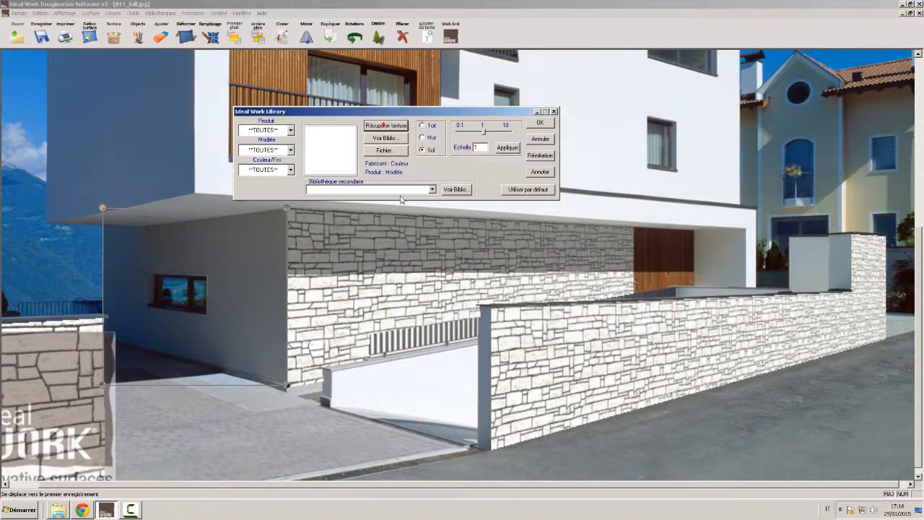
pyautogui.click(347, 322)
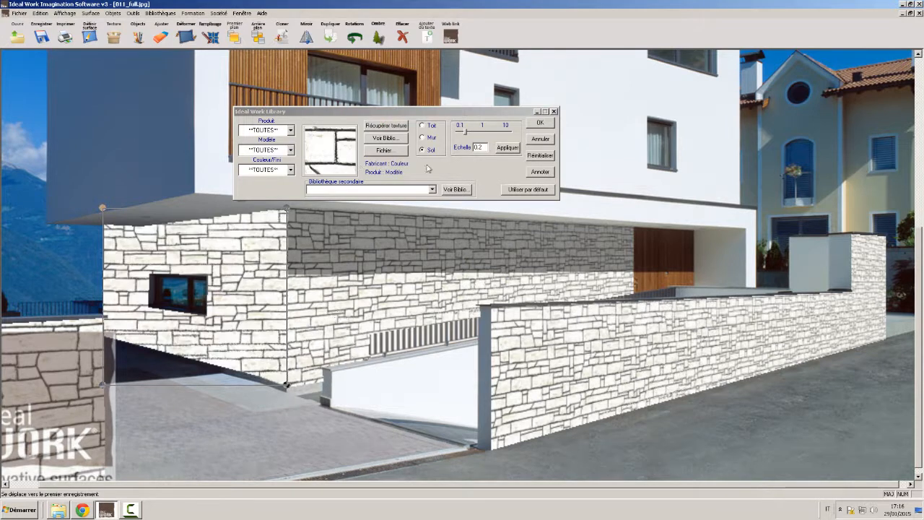
# Set the side wall texture's surface type to Mur and fit its perspective frame to the wall's corners
pyautogui.moveTo(103, 208); pyautogui.dragTo(103, 224)
pyautogui.click(431, 138)
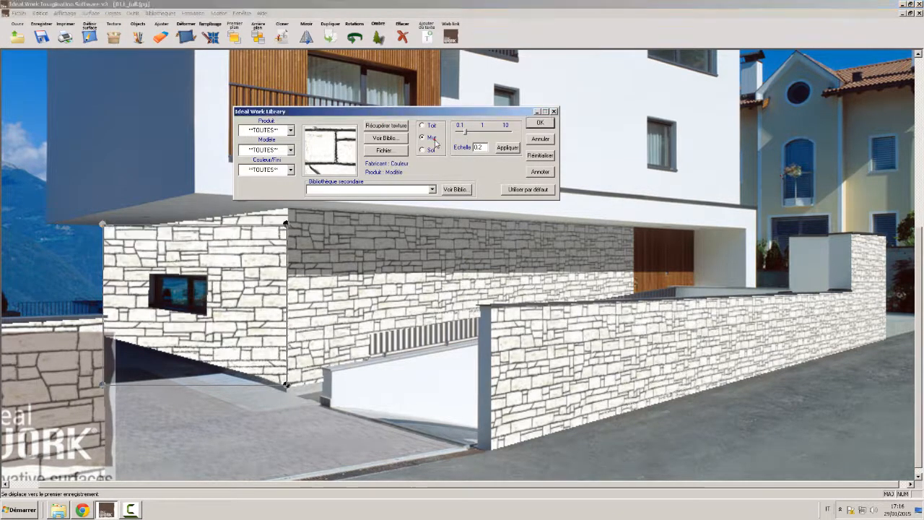
pyautogui.moveTo(286, 225); pyautogui.dragTo(286, 206)
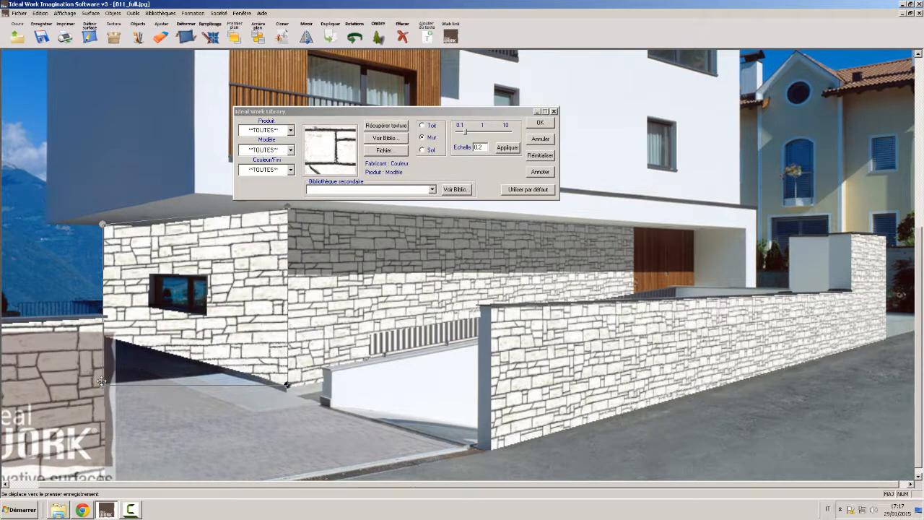
pyautogui.moveTo(102, 383); pyautogui.dragTo(100, 334)
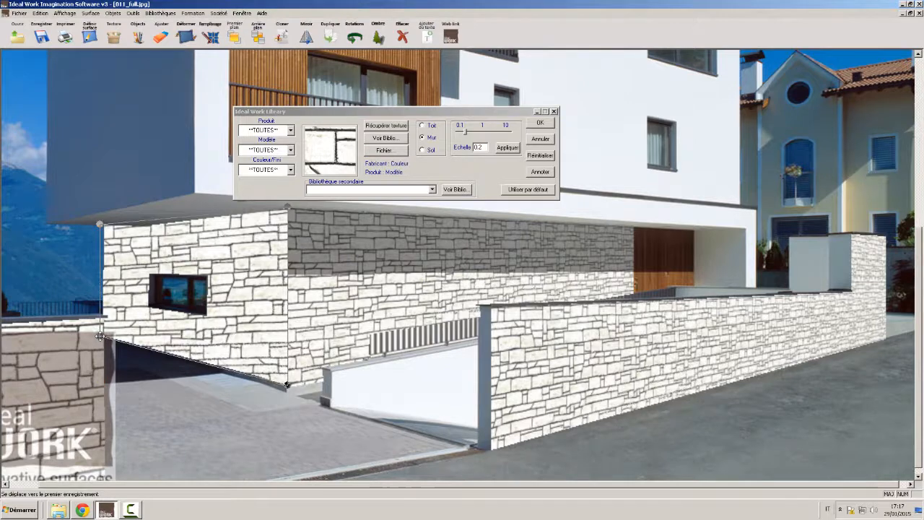
# Set the side wall's stone texture scale to 0.12, apply it and confirm the texture
pyautogui.moveTo(464, 134); pyautogui.dragTo(459, 135)
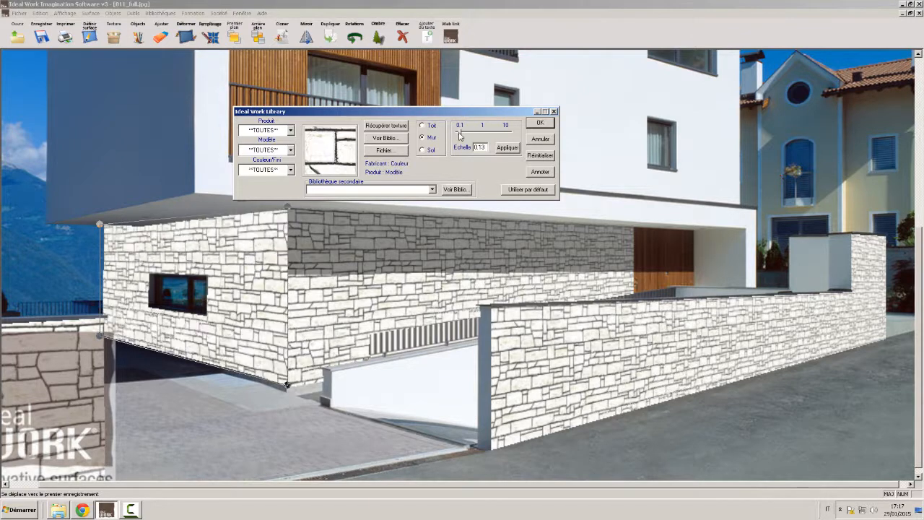
pyautogui.moveTo(459, 135); pyautogui.dragTo(481, 147)
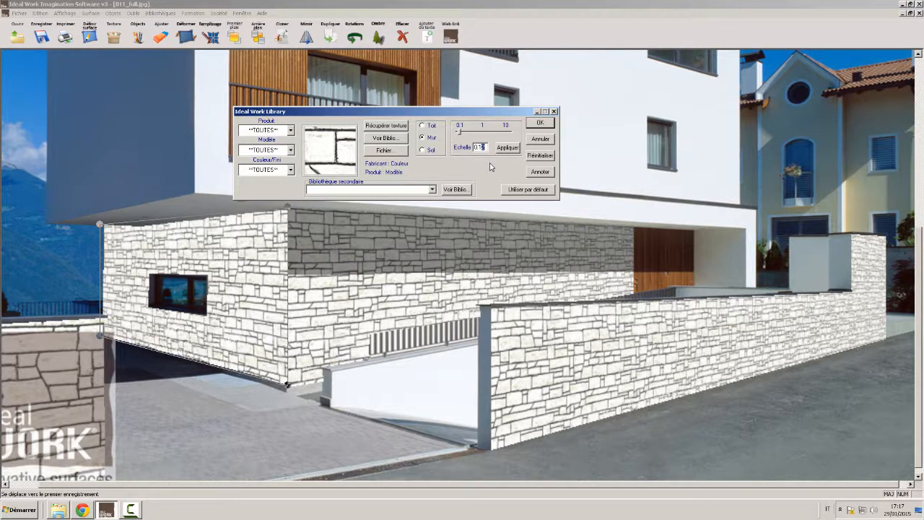
pyautogui.click(508, 148)
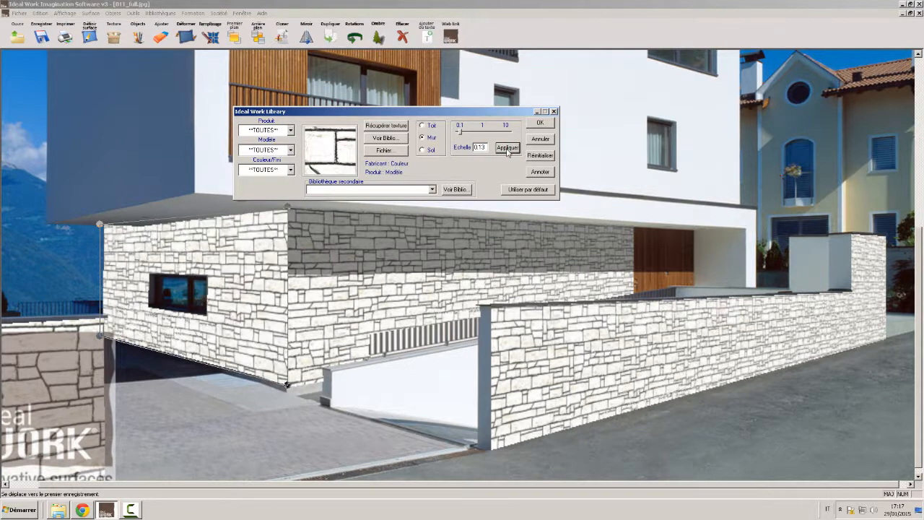
pyautogui.click(481, 146)
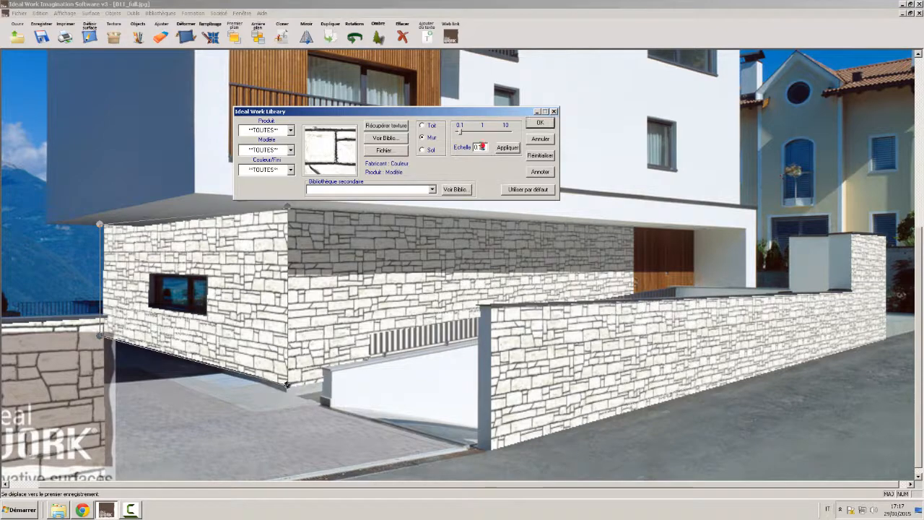
pyautogui.click(507, 148)
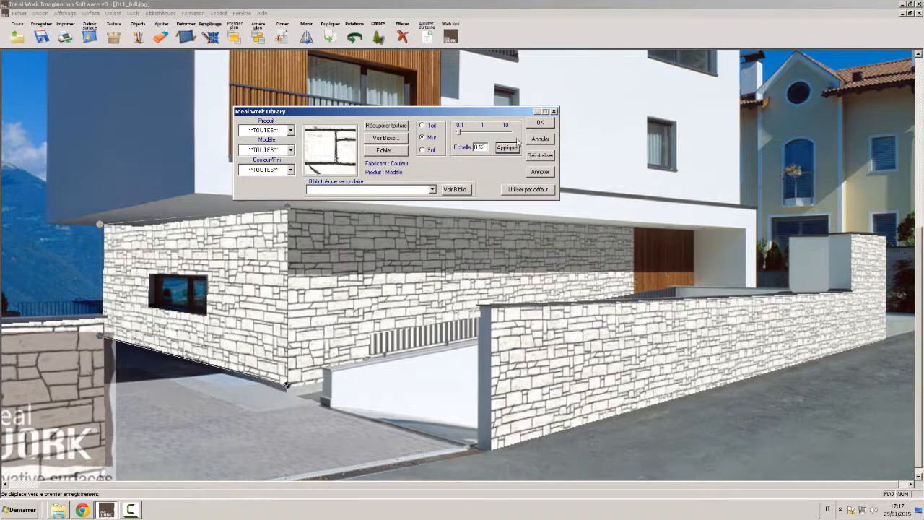
pyautogui.click(539, 123)
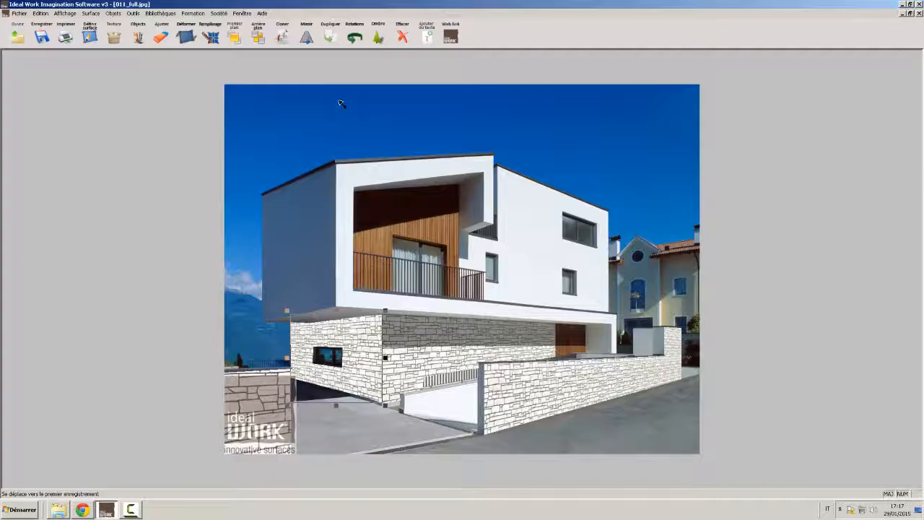
# Duplicate the side wall surface, turn the copy into a shadow and position it exactly over the wall
pyautogui.click(329, 39)
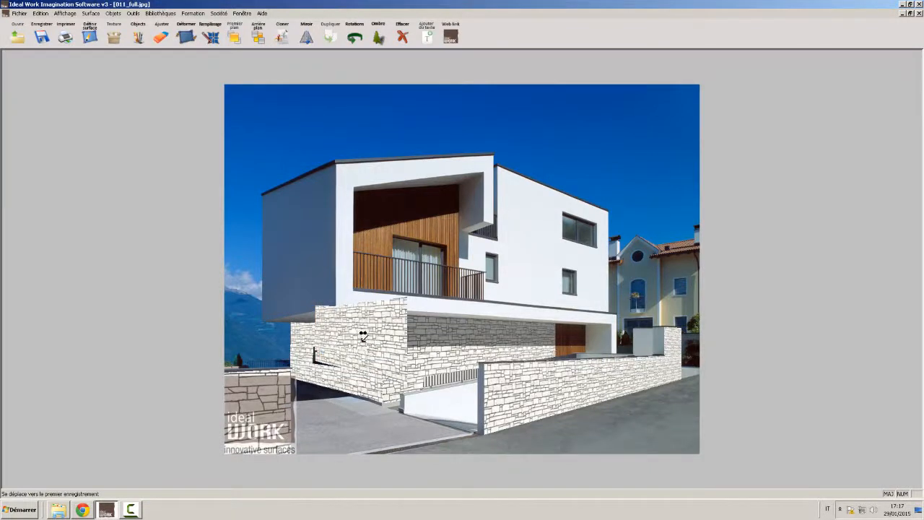
pyautogui.click(367, 341)
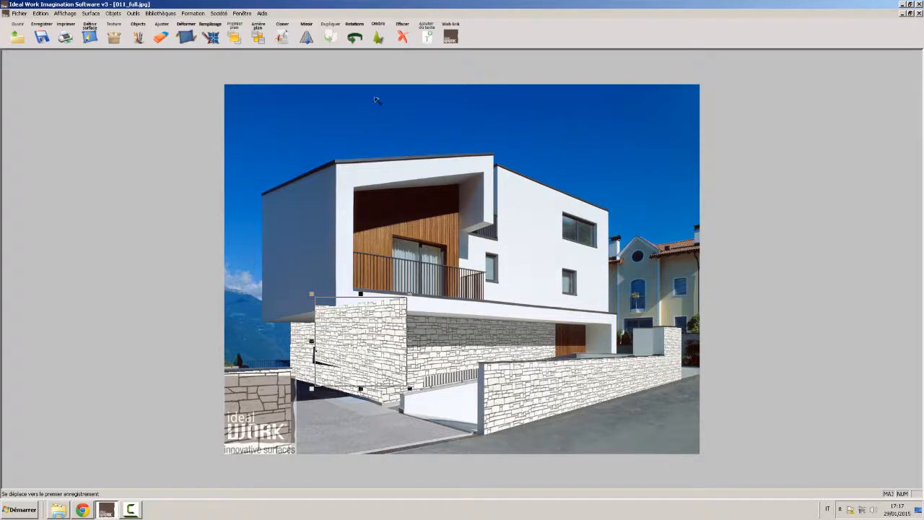
pyautogui.click(377, 37)
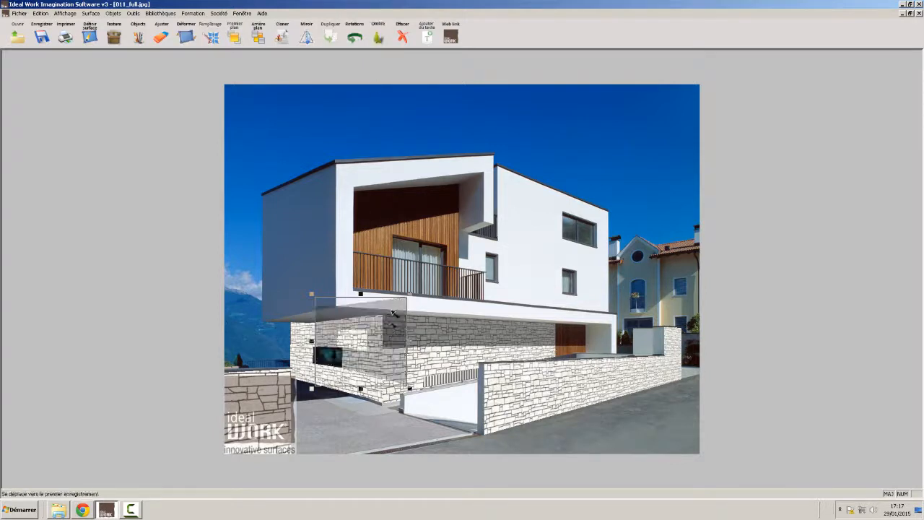
pyautogui.moveTo(393, 312); pyautogui.dragTo(369, 326)
pyautogui.click(370, 323)
pyautogui.click(369, 326)
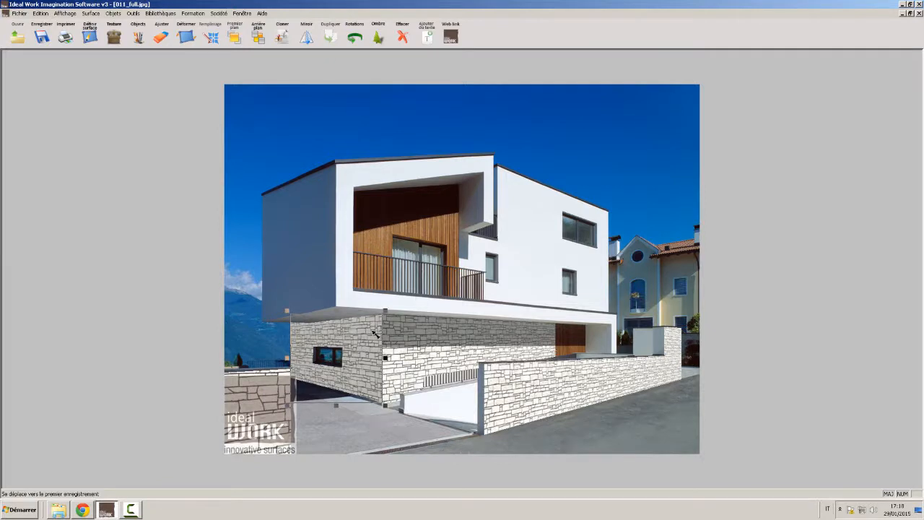
pyautogui.click(393, 285)
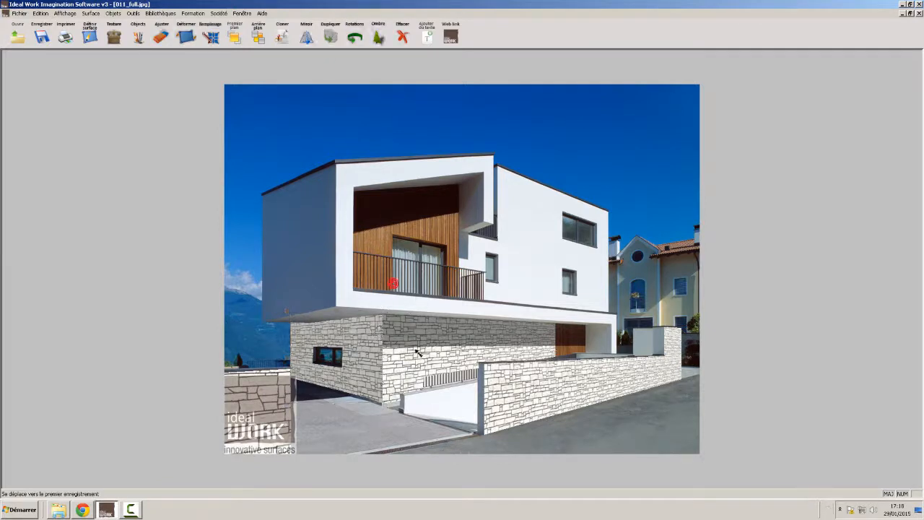
# Darken the side wall's shadow through its transparency value, align it with the building corner and deselect it
pyautogui.doubleClick(369, 328)
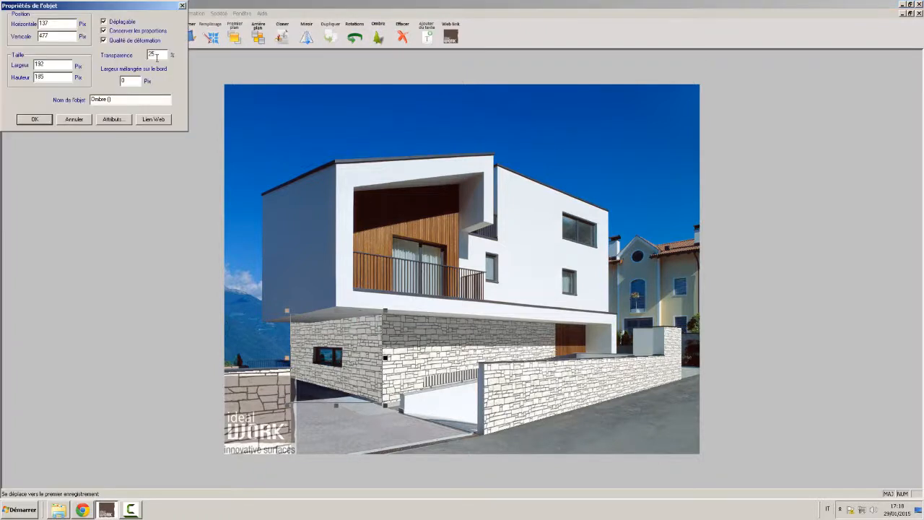
pyautogui.moveTo(156, 57); pyautogui.dragTo(141, 57)
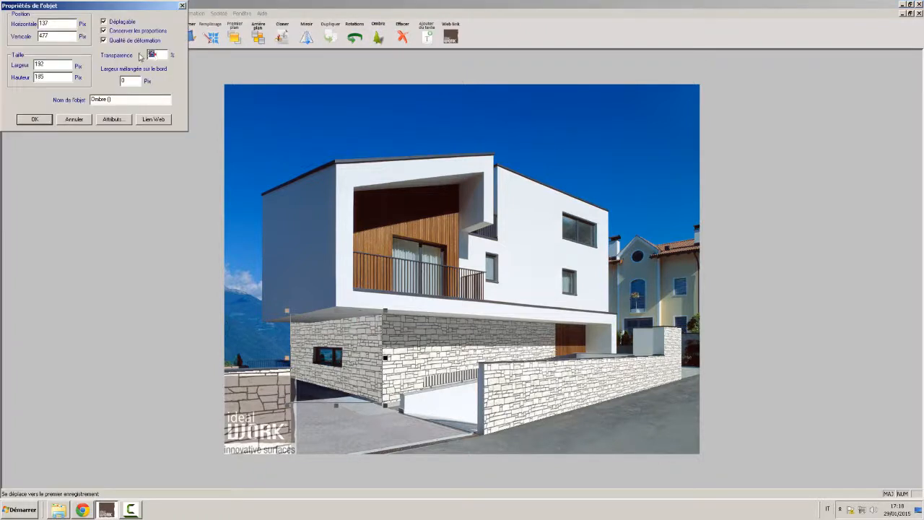
pyautogui.click(26, 120)
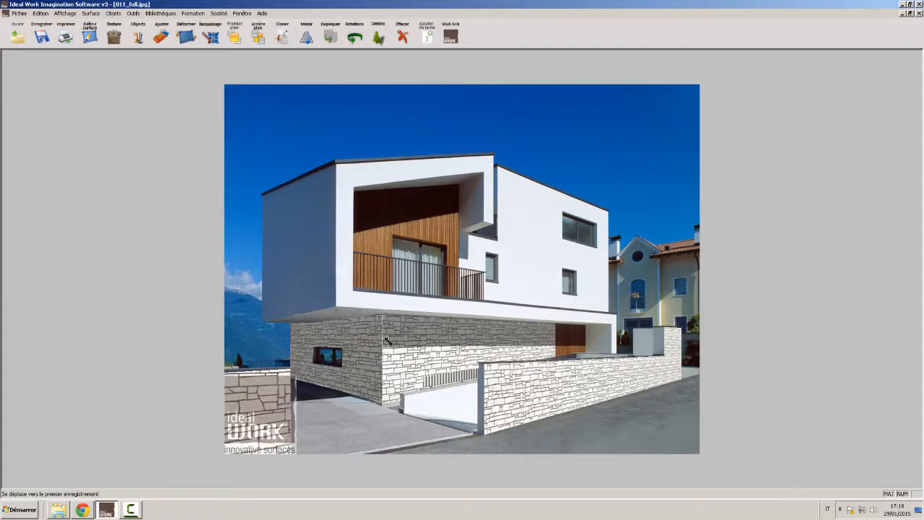
pyautogui.click(405, 251)
pyautogui.click(386, 335)
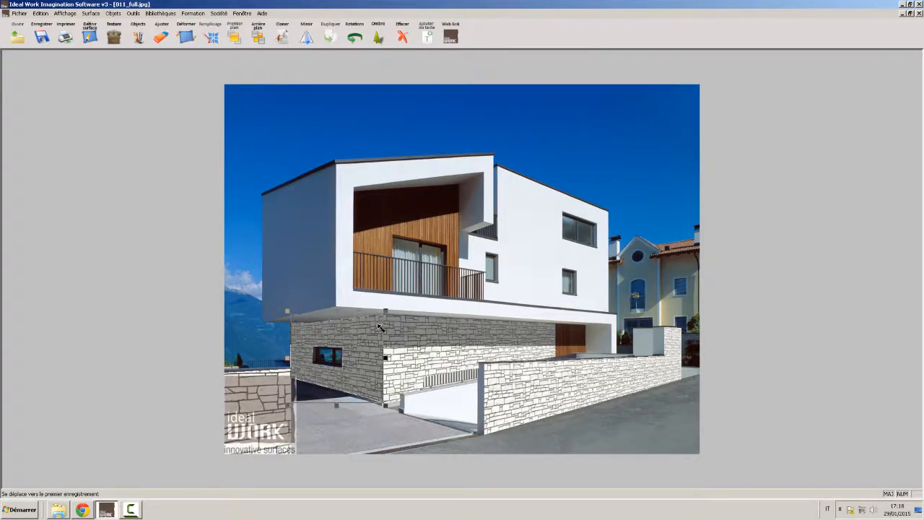
pyautogui.click(555, 162)
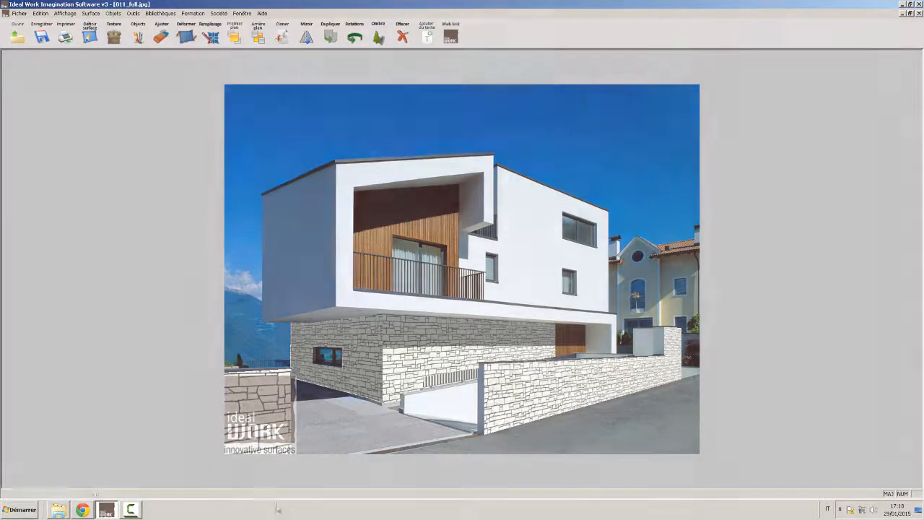